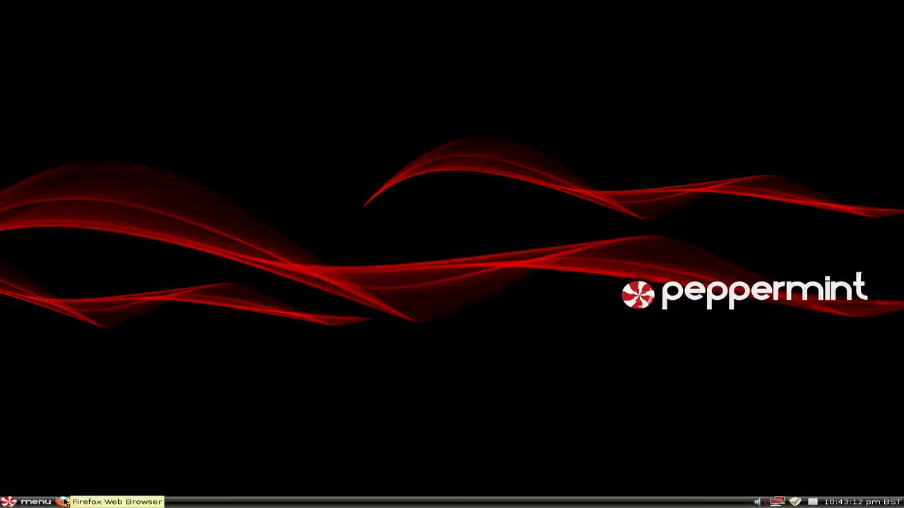
Launch Zoho from the Internet menu and sign in with the pre-filled credentials
{"action": "left_click", "coordinate": [40, 502]}
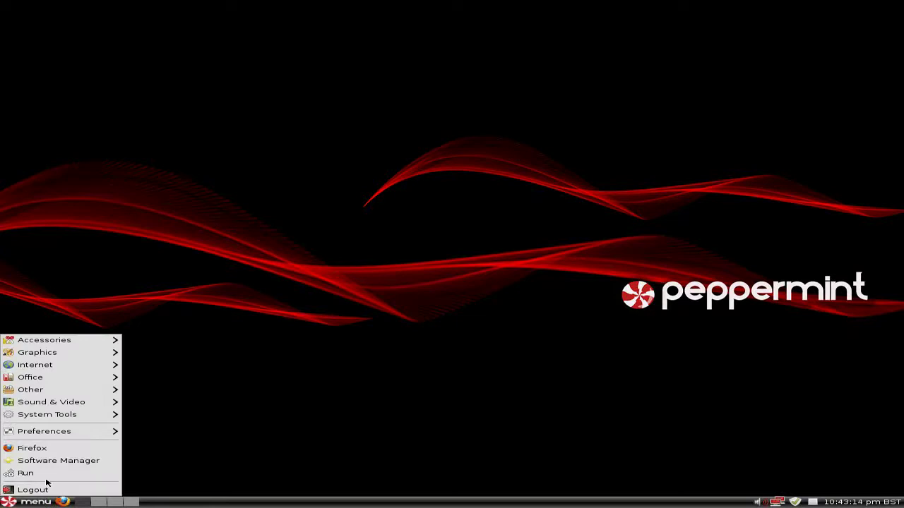
{"action": "mouse_move", "coordinate": [63, 366]}
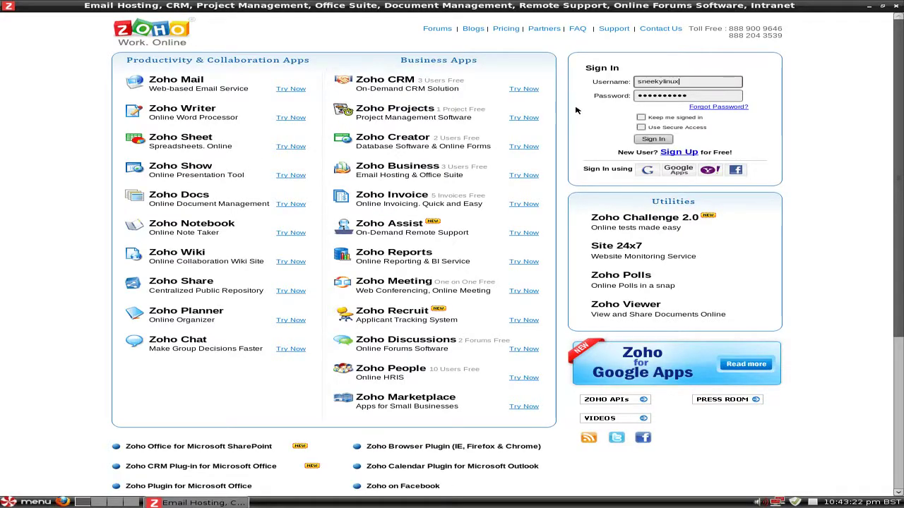
{"action": "left_click", "coordinate": [652, 140]}
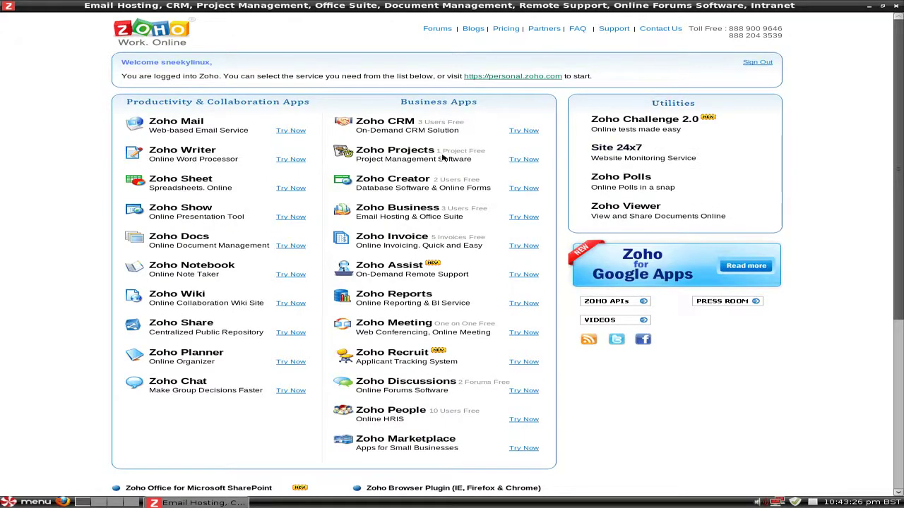
Open Zoho Writer's Welcome document and scroll through it
{"action": "left_click", "coordinate": [200, 152]}
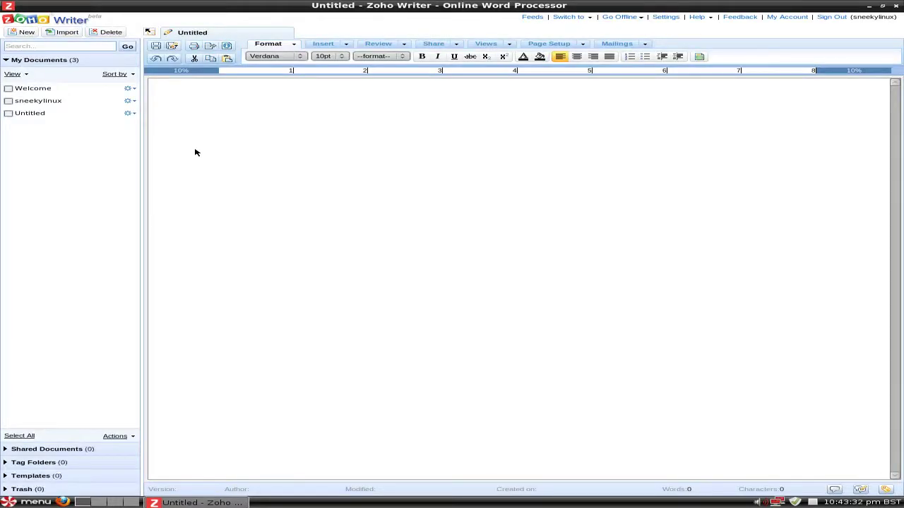
{"action": "left_click", "coordinate": [35, 89]}
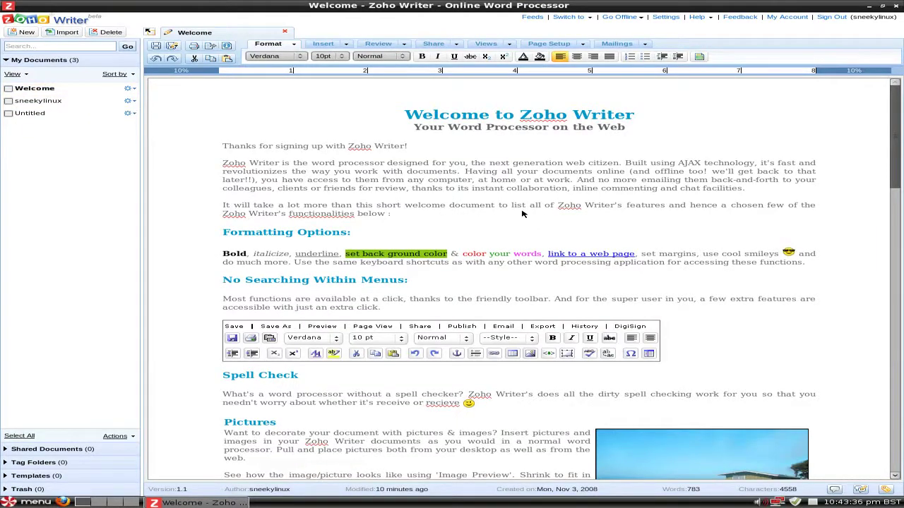
{"action": "scroll", "coordinate": [523, 214], "scroll_direction": "down", "scroll_amount": 4}
Check the list of other Zoho apps, then close the Zoho Writer window
{"action": "left_click", "coordinate": [591, 19]}
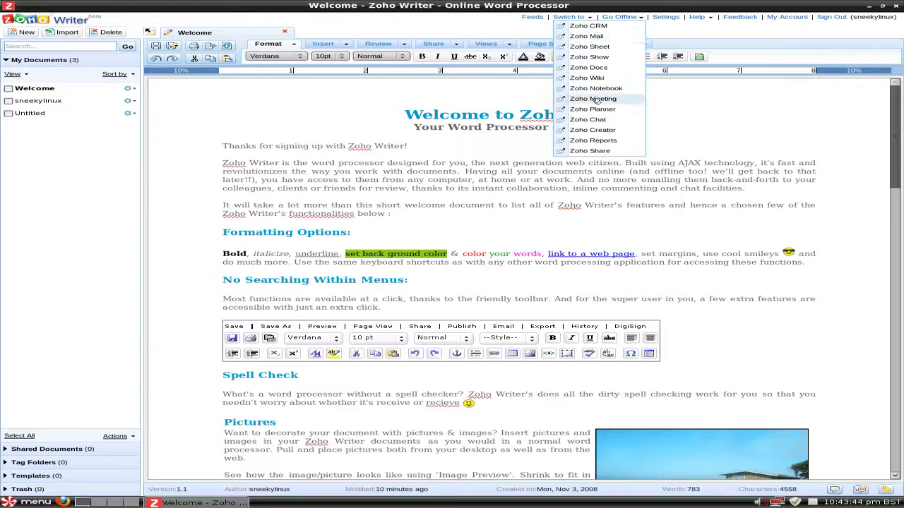
{"action": "left_click", "coordinate": [706, 106]}
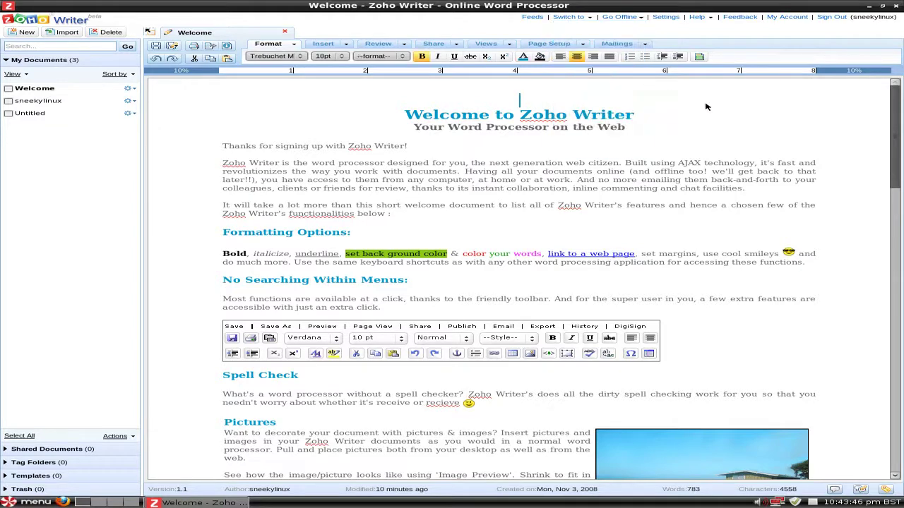
{"action": "left_click", "coordinate": [896, 6]}
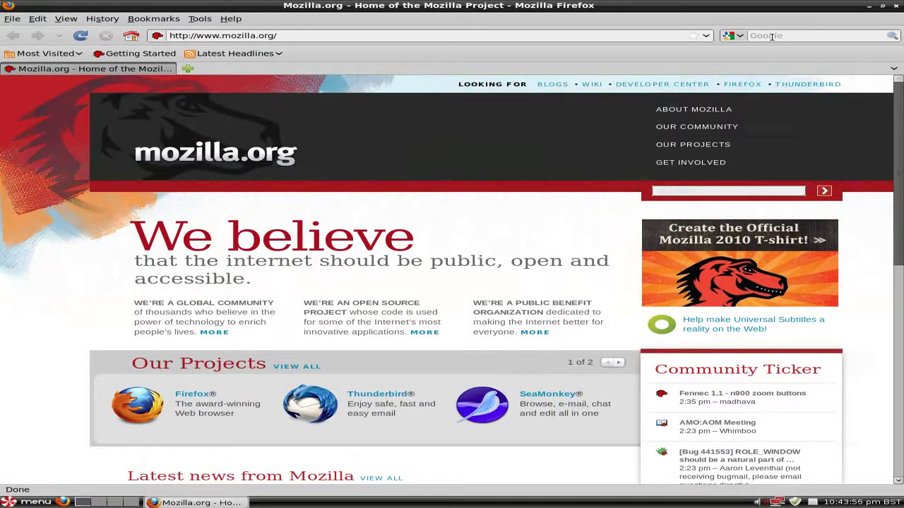
Search Google for 'bbc' and open the BBC - Homepage result
{"action": "left_click", "coordinate": [772, 35]}
{"action": "type", "text": "bbc"}
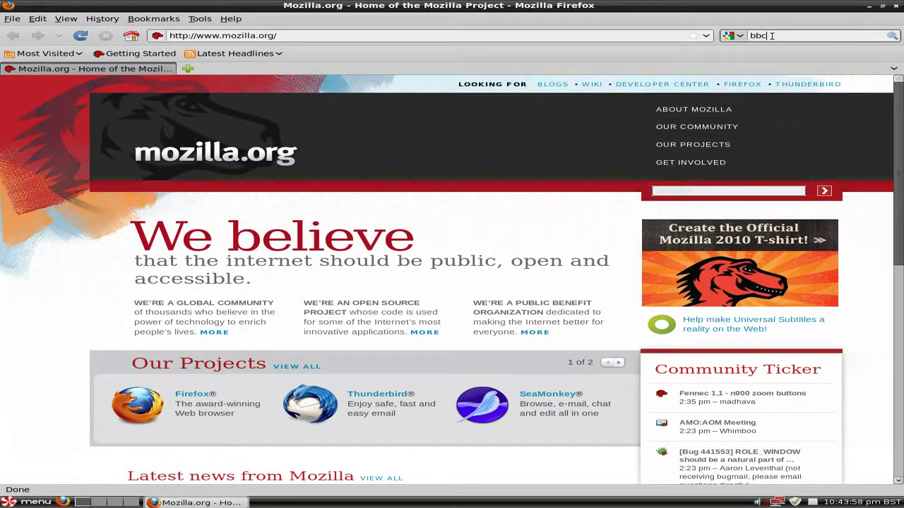
{"action": "key", "text": "Return"}
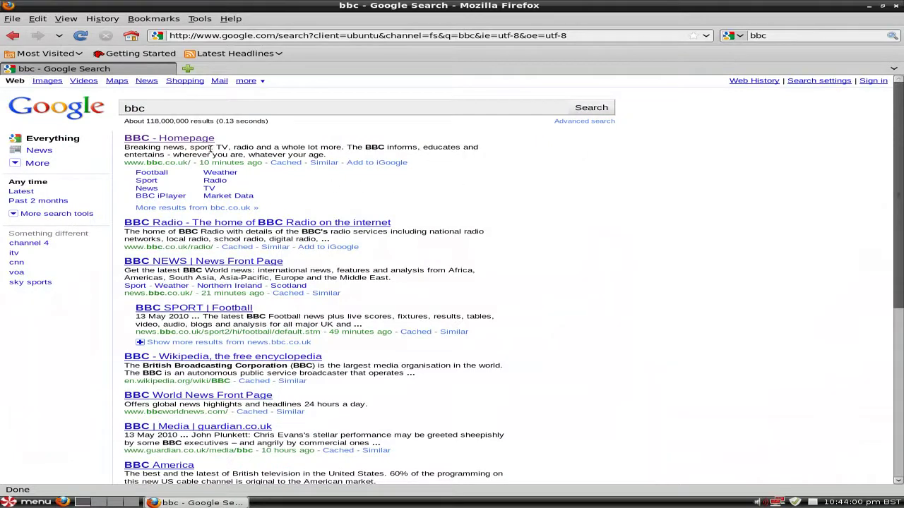
{"action": "left_click", "coordinate": [188, 141]}
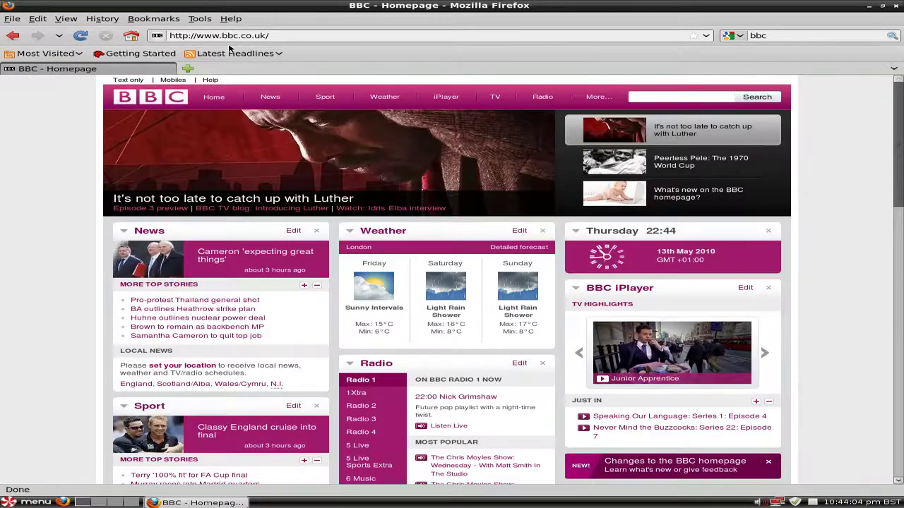
Select and copy the BBC page address from the URL bar
{"action": "right_click", "coordinate": [231, 37]}
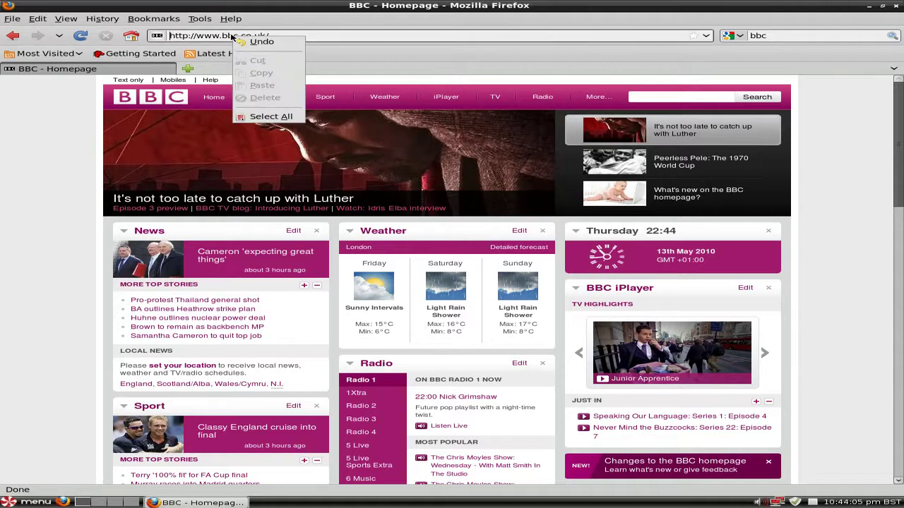
{"action": "left_click", "coordinate": [260, 116]}
{"action": "key", "text": "ctrl+c"}
{"action": "right_click", "coordinate": [230, 37]}
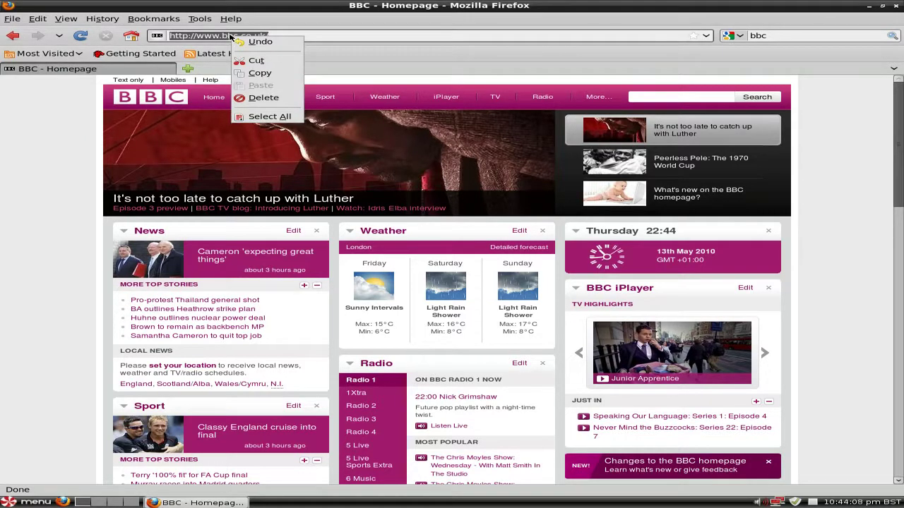
{"action": "left_click", "coordinate": [261, 73]}
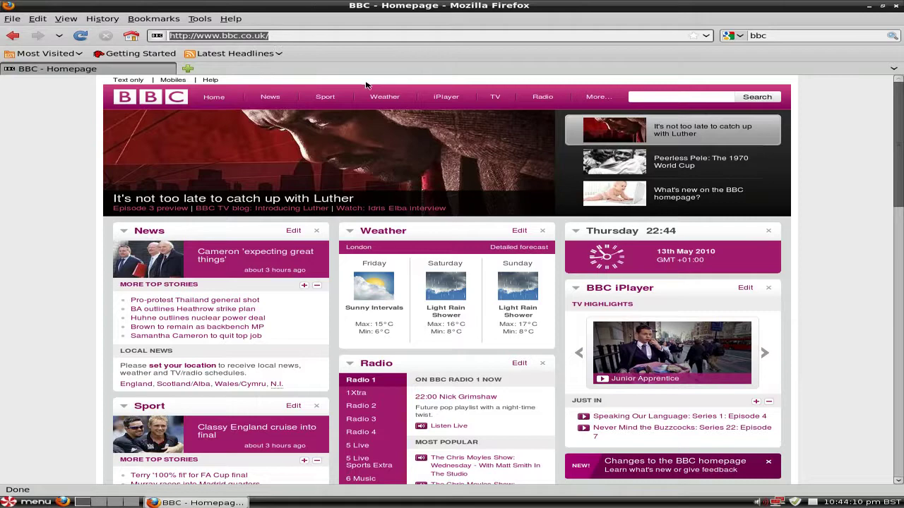
Minimize Firefox and launch Prism from the Internet menu
{"action": "left_click", "coordinate": [869, 6]}
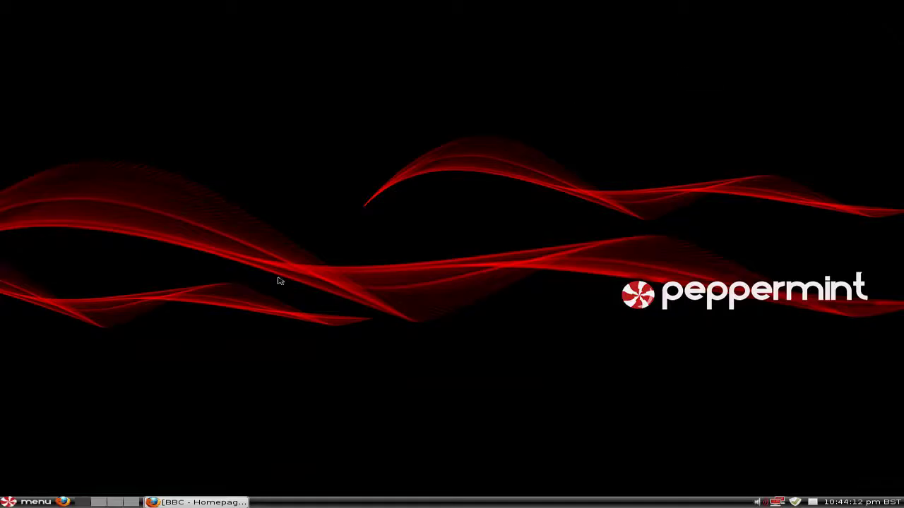
{"action": "left_click", "coordinate": [38, 502]}
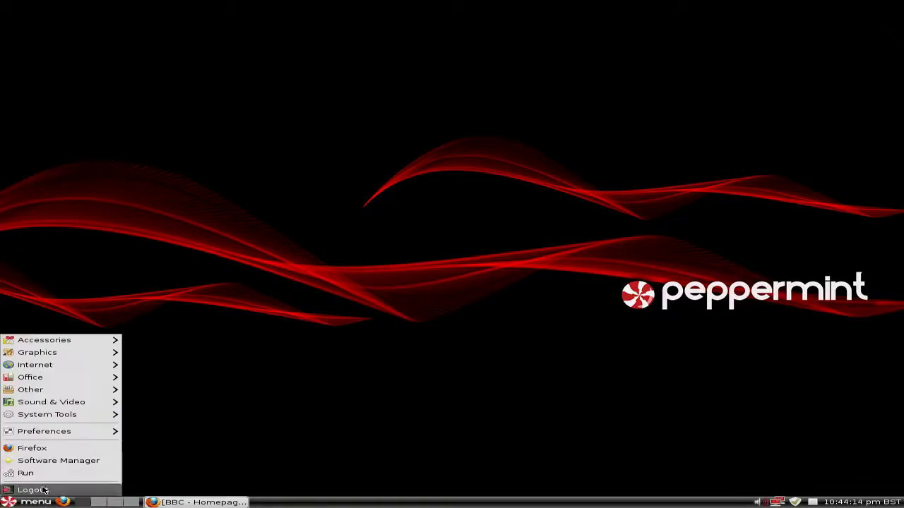
{"action": "mouse_move", "coordinate": [66, 368]}
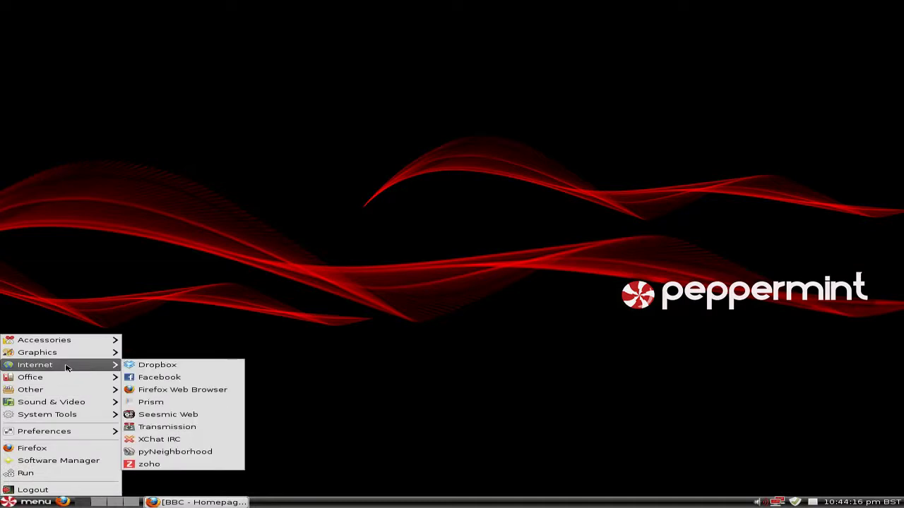
{"action": "left_click", "coordinate": [171, 403]}
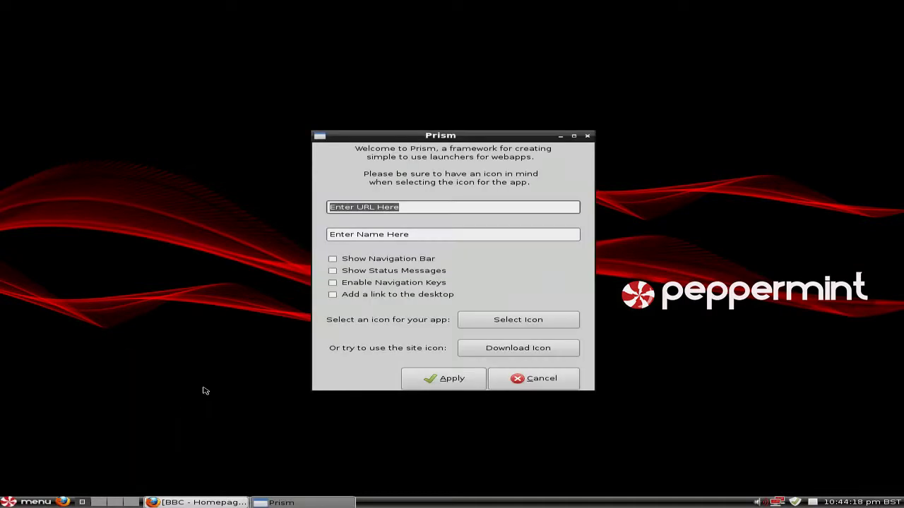
{"action": "key", "text": "BackSpace"}
{"action": "right_click", "coordinate": [367, 209]}
{"action": "left_click", "coordinate": [393, 238]}
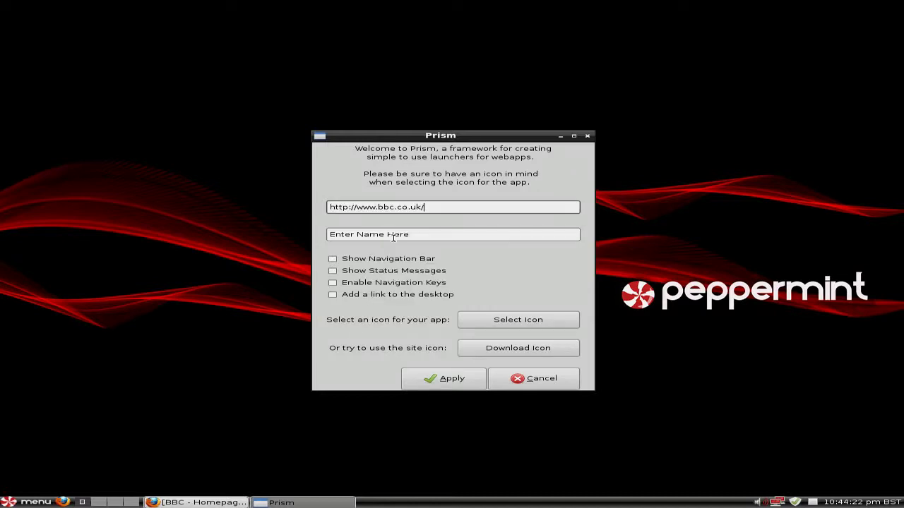
{"action": "left_click", "coordinate": [429, 236]}
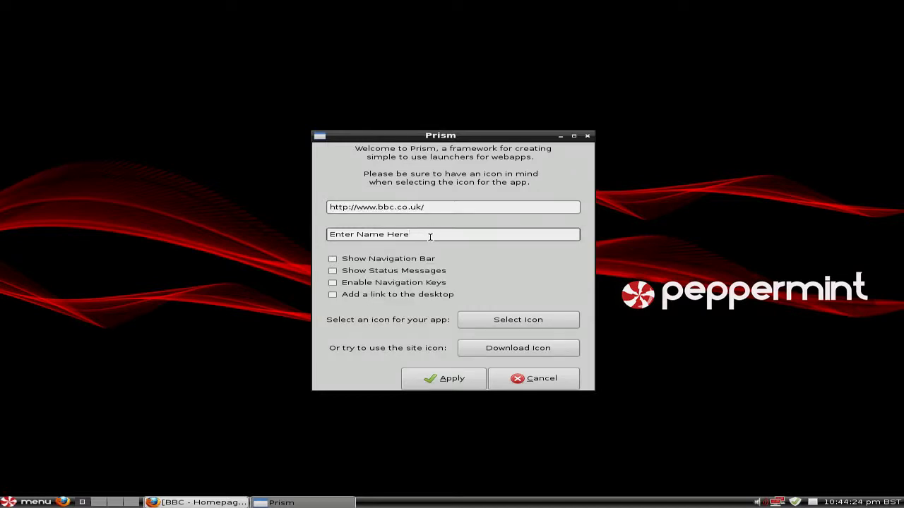
{"action": "key", "text": "BackSpace"}
{"action": "key", "text": "BackSpace"}
{"action": "key", "text": "BackSpace"}
{"action": "key", "text": "BackSpace"}
{"action": "key", "text": "BackSpace"}
{"action": "key", "text": "BackSpace"}
{"action": "key", "text": "BackSpace"}
{"action": "key", "text": "BackSpace"}
{"action": "key", "text": "BackSpace"}
{"action": "key", "text": "BackSpace"}
{"action": "key", "text": "BackSpace"}
{"action": "key", "text": "BackSpace"}
{"action": "key", "text": "BackSpace"}
{"action": "key", "text": "BackSpace"}
{"action": "left_click", "coordinate": [523, 349]}
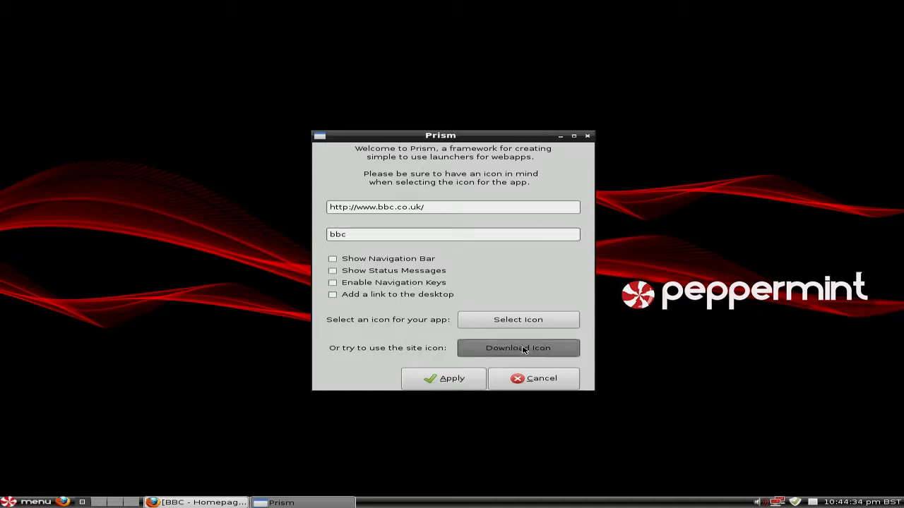
{"action": "left_click", "coordinate": [443, 379]}
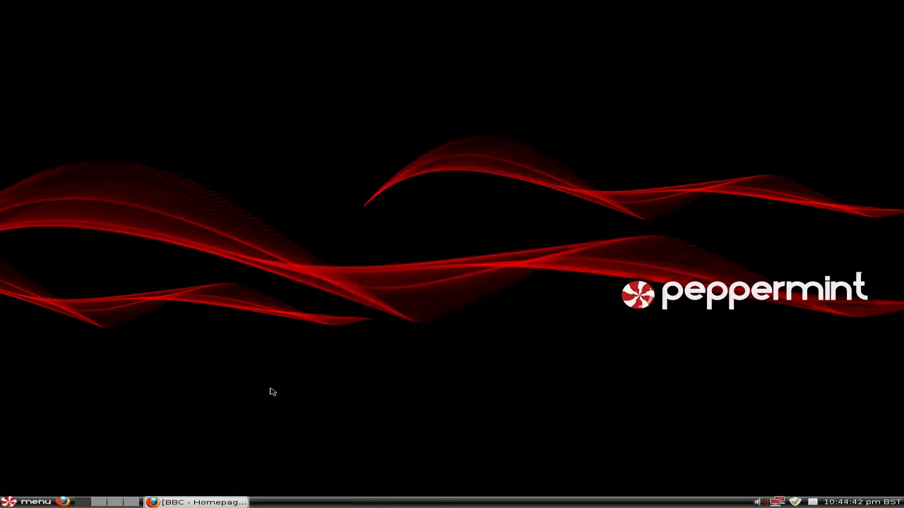
Close Firefox and launch the bbc web app from the Internet menu
{"action": "left_click", "coordinate": [220, 501]}
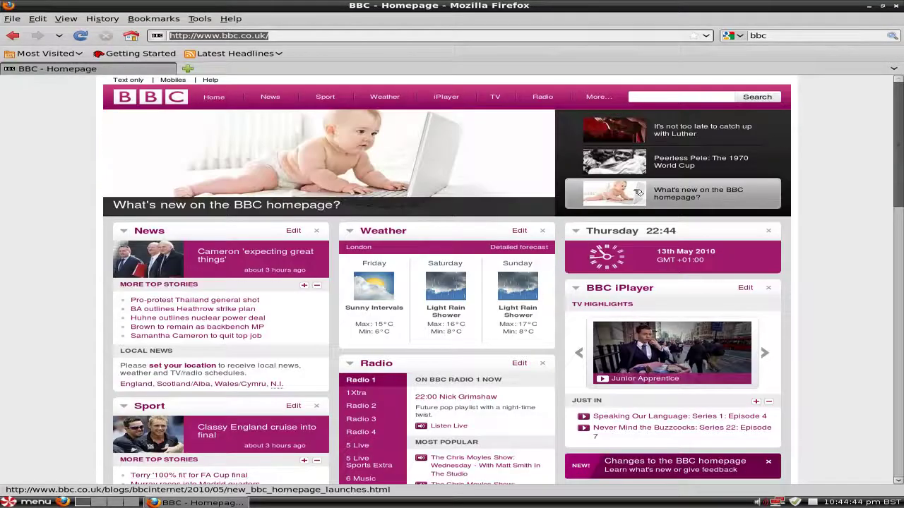
{"action": "left_click", "coordinate": [895, 6]}
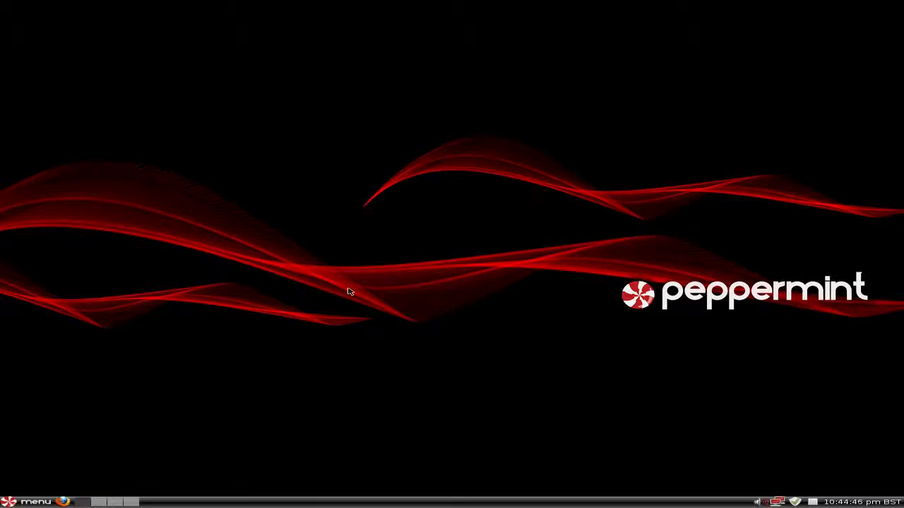
{"action": "left_click", "coordinate": [34, 502]}
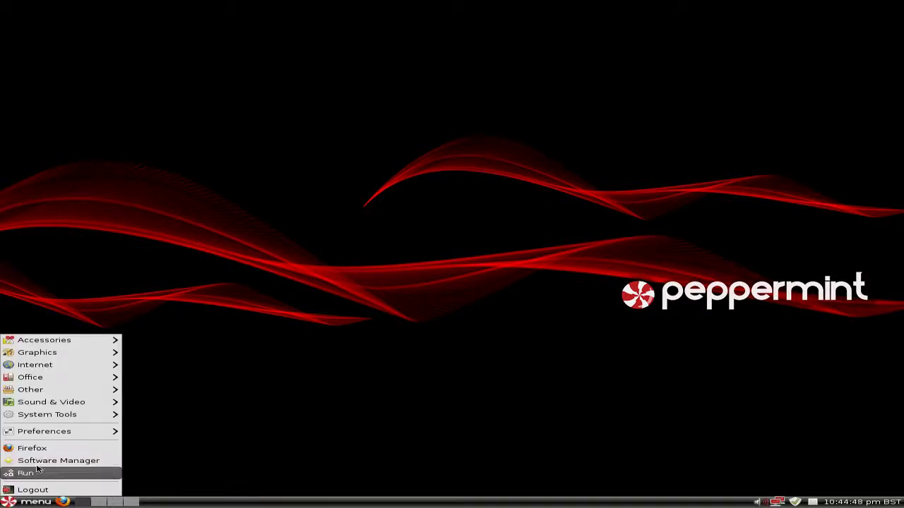
{"action": "mouse_move", "coordinate": [66, 369]}
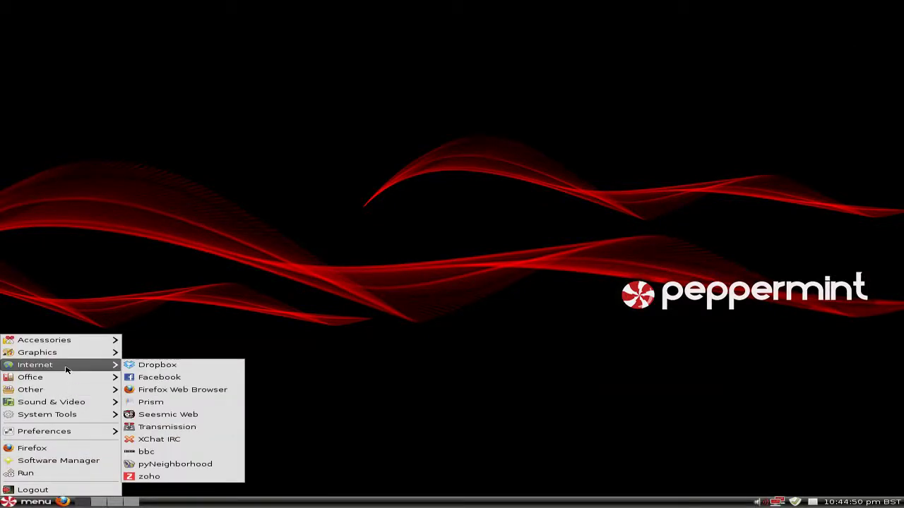
{"action": "left_click", "coordinate": [168, 456]}
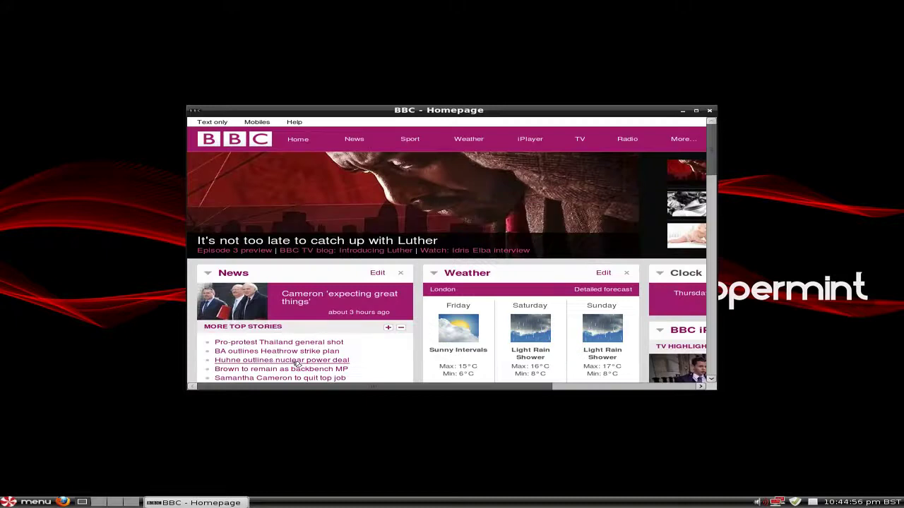
Maximize the bbc app and open the Junior Apprentice episode on iPlayer
{"action": "left_click", "coordinate": [695, 110]}
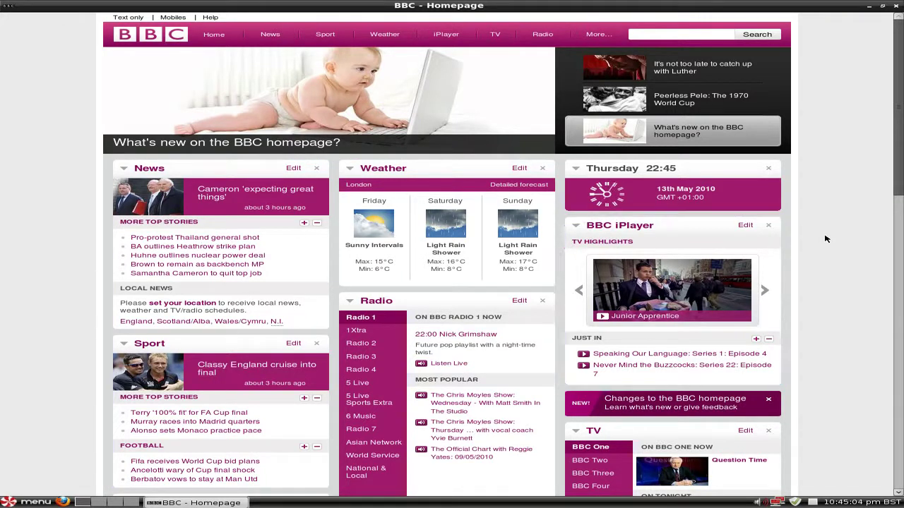
{"action": "scroll", "coordinate": [818, 238], "scroll_direction": "down", "scroll_amount": 4}
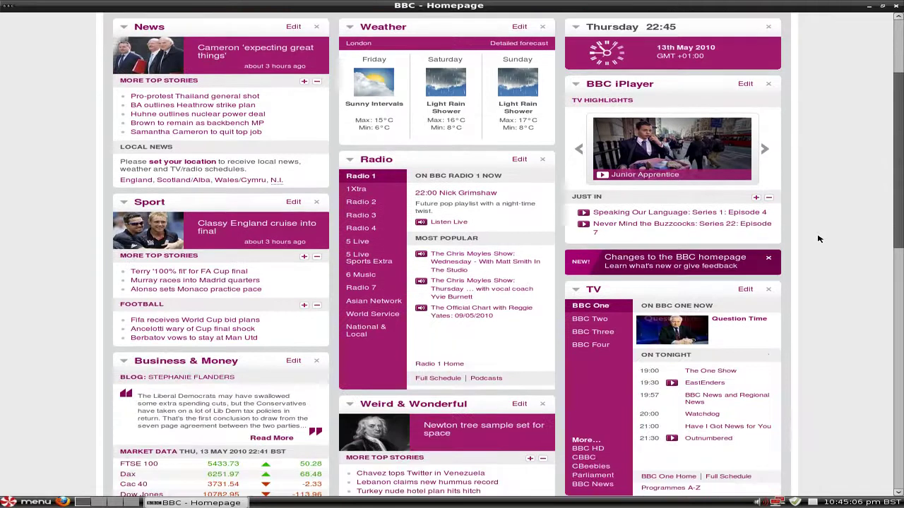
{"action": "scroll", "coordinate": [763, 237], "scroll_direction": "up", "scroll_amount": 2}
{"action": "left_click", "coordinate": [699, 211]}
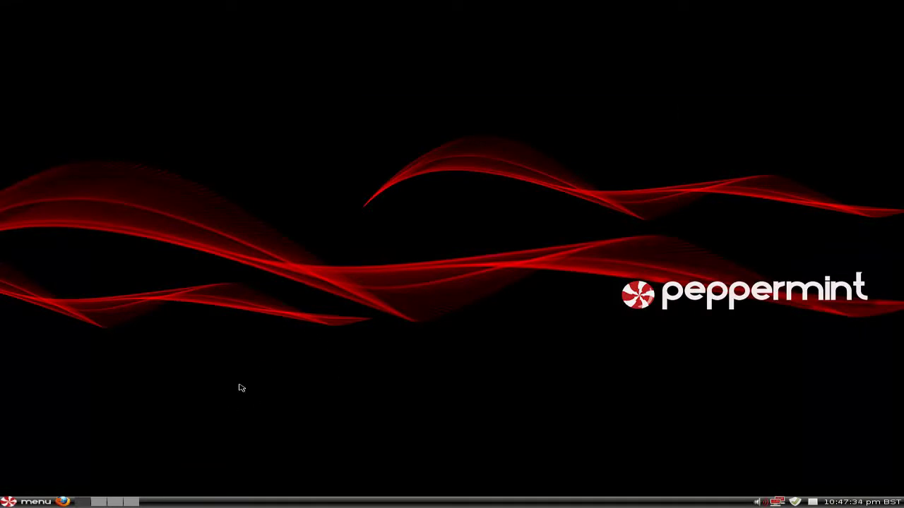
Launch Synaptic Package Manager from the Preferences menu
{"action": "left_click", "coordinate": [33, 502]}
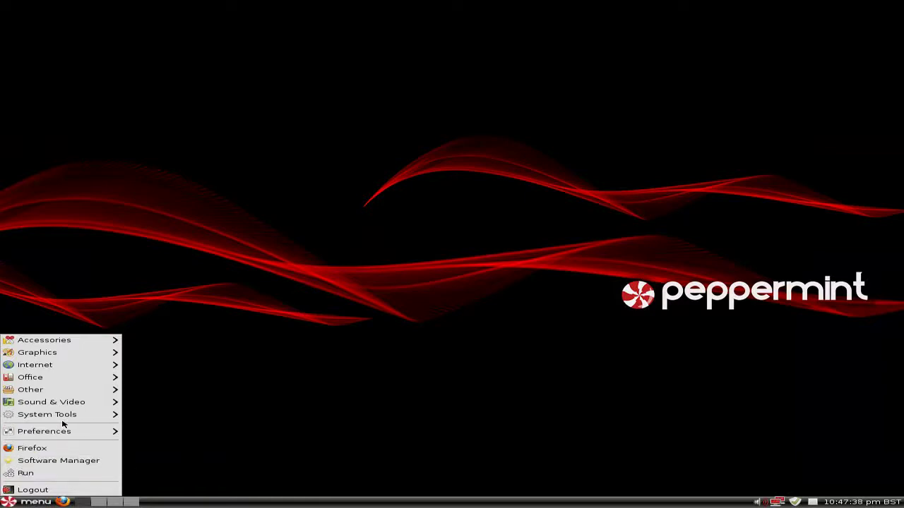
{"action": "mouse_move", "coordinate": [65, 408]}
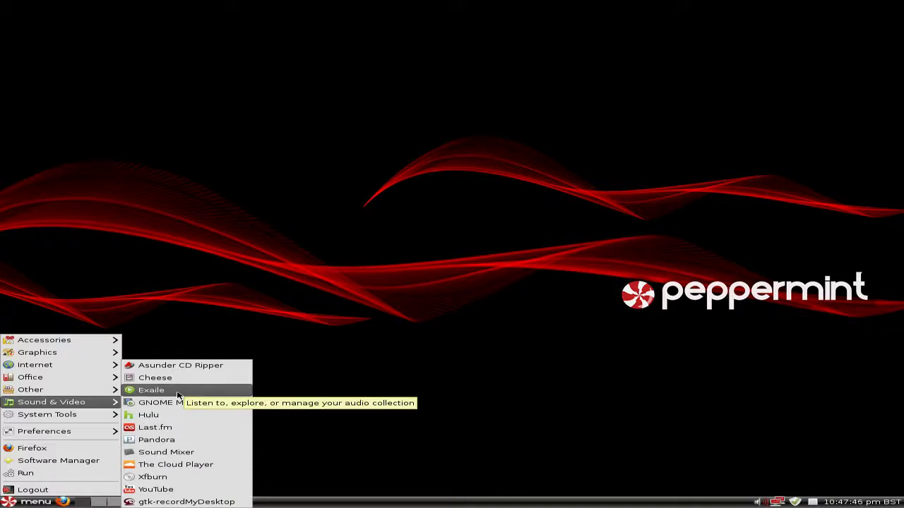
{"action": "mouse_move", "coordinate": [78, 430]}
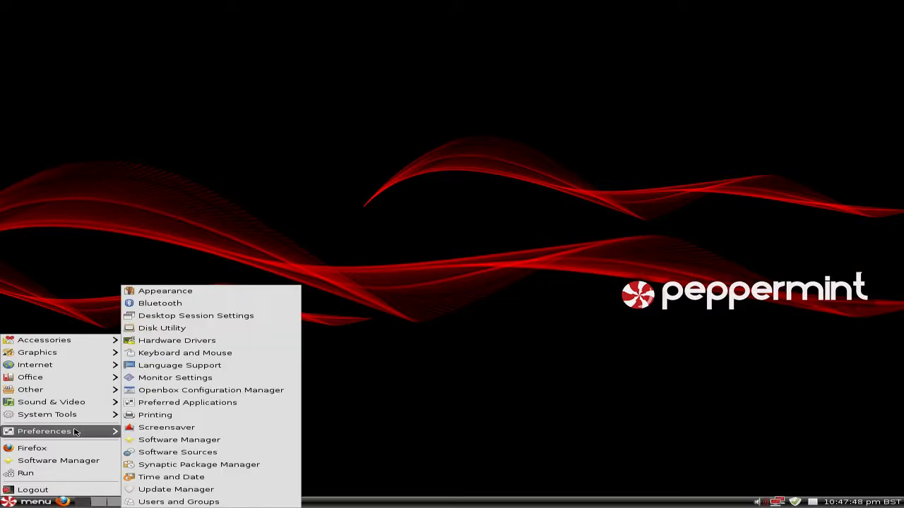
{"action": "left_click", "coordinate": [184, 464]}
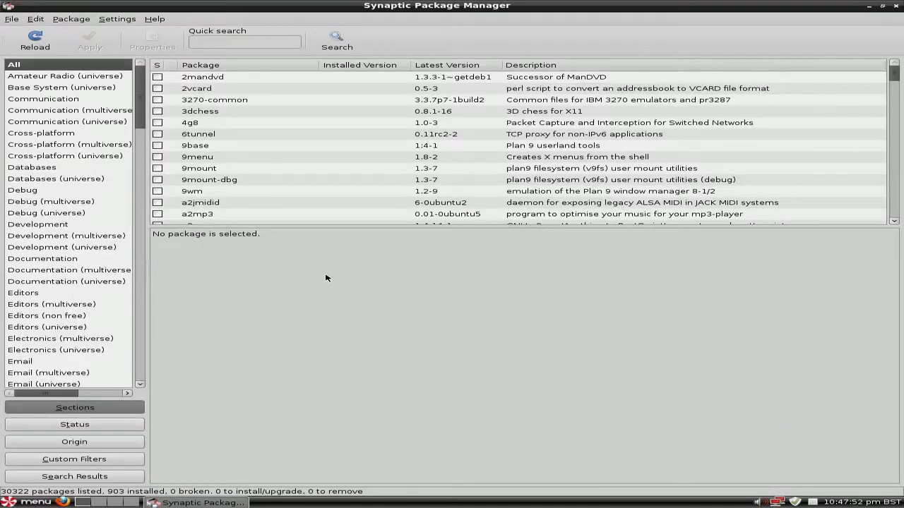
Search Synaptic for 'banshee' and select the banshee package to view its description
{"action": "left_click", "coordinate": [339, 43]}
{"action": "type", "text": "banshe"}
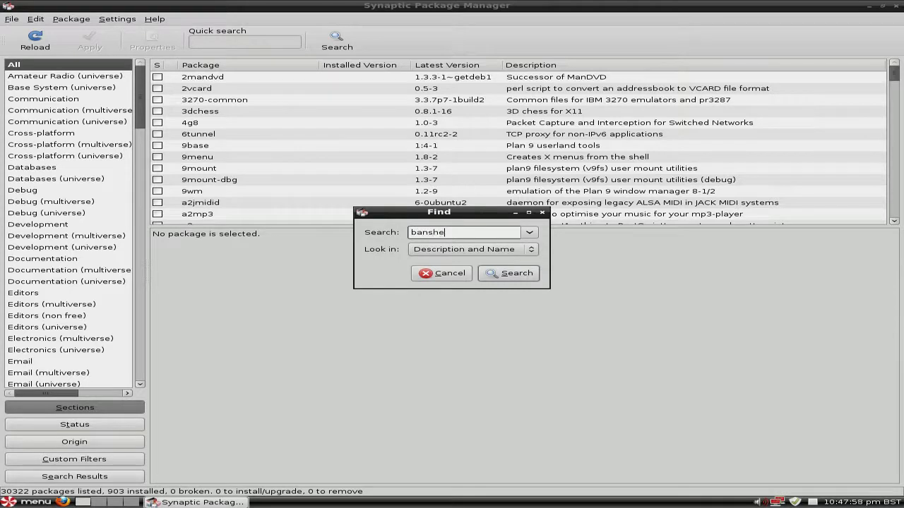
{"action": "type", "text": "e"}
{"action": "key", "text": "Return"}
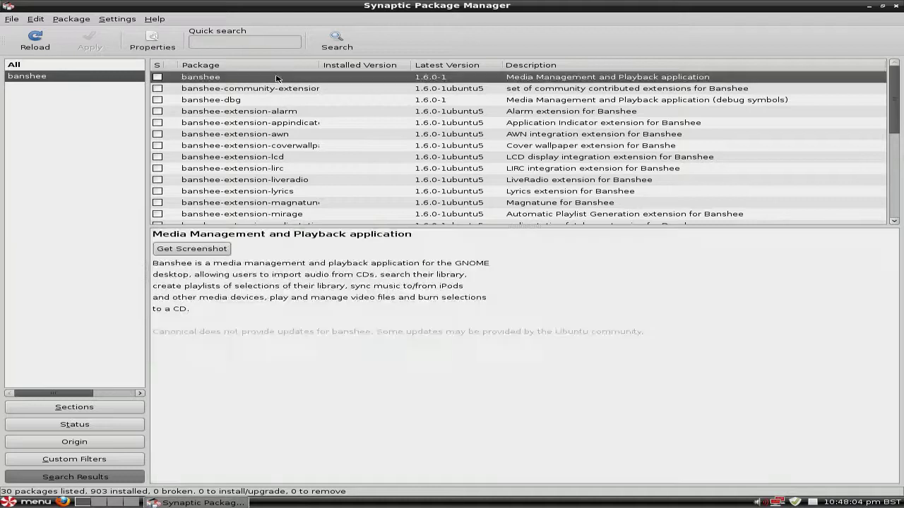
{"action": "left_click", "coordinate": [274, 79]}
Mark banshee for installation, accepting its additional required packages
{"action": "left_click", "coordinate": [158, 79]}
{"action": "left_click", "coordinate": [182, 95]}
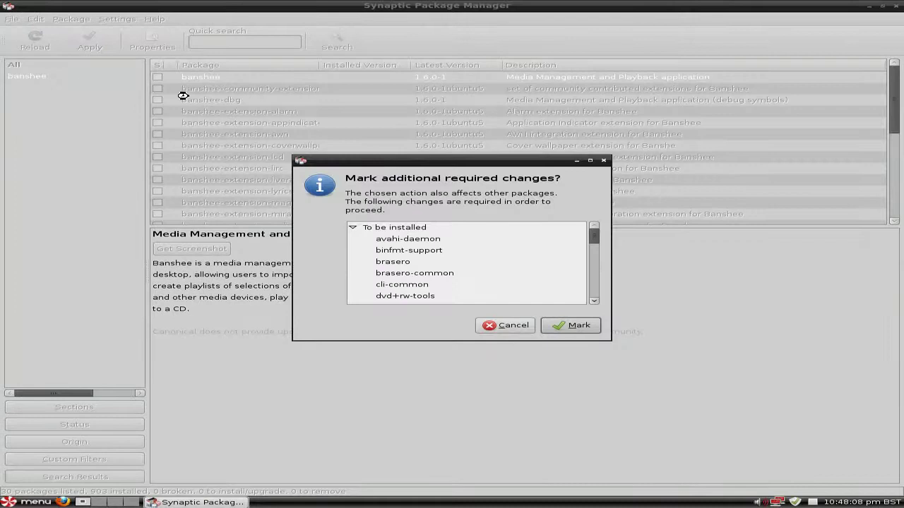
{"action": "left_click", "coordinate": [574, 326]}
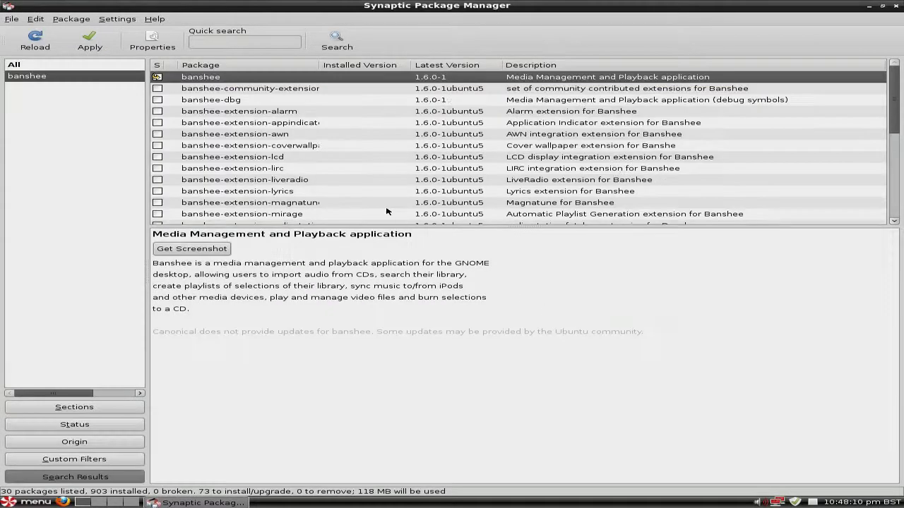
Mark banshee-extension-ubuntuone for installation too and review the 98-package change summary
{"action": "scroll", "coordinate": [337, 180], "scroll_direction": "down", "scroll_amount": 3}
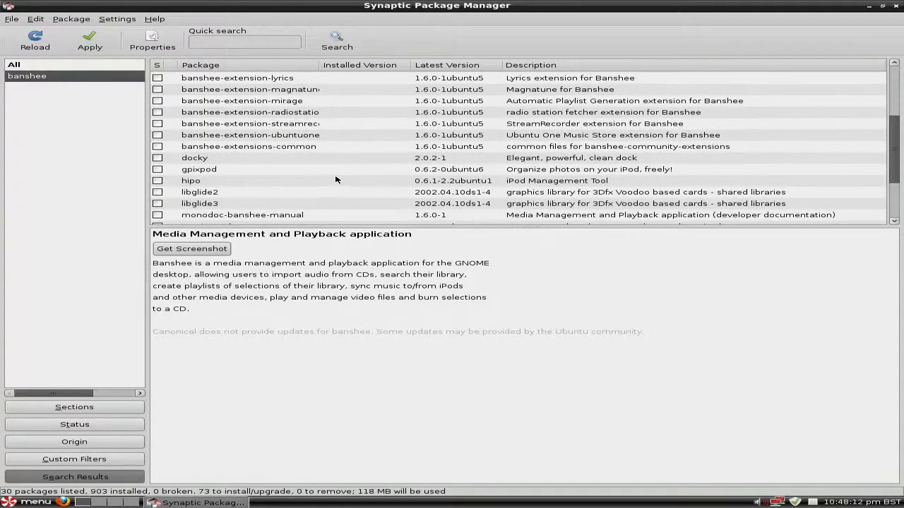
{"action": "left_click", "coordinate": [158, 136]}
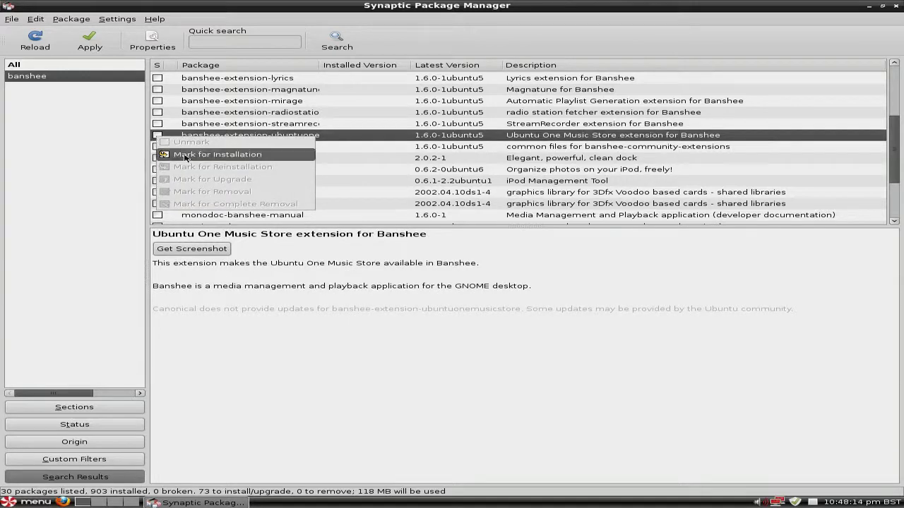
{"action": "left_click", "coordinate": [185, 155]}
{"action": "left_click", "coordinate": [548, 325]}
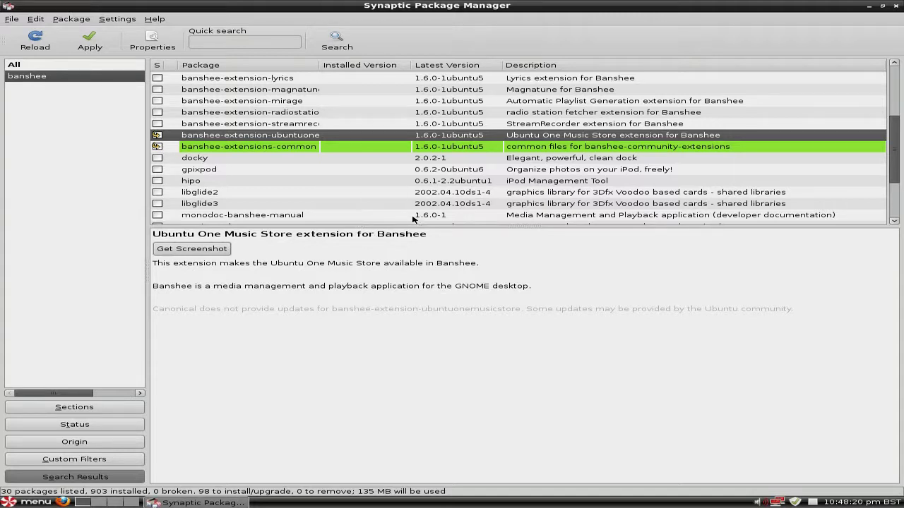
{"action": "left_click", "coordinate": [91, 44]}
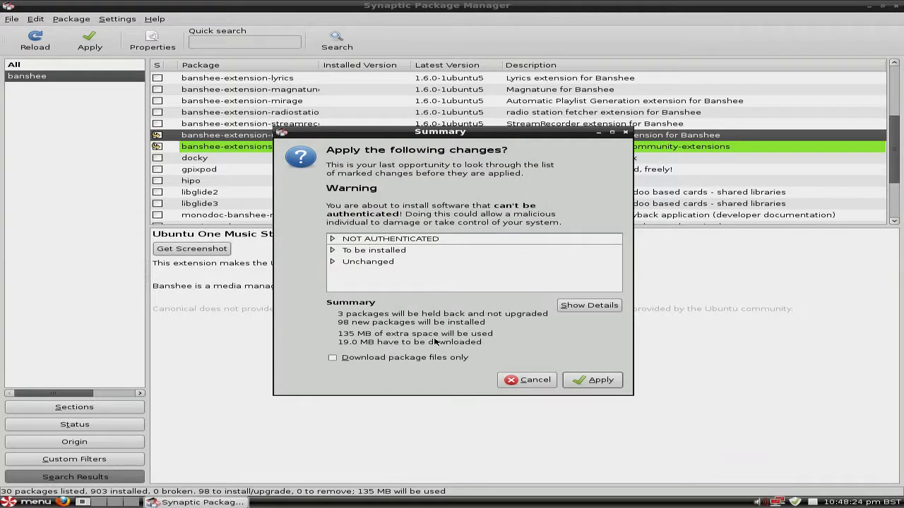
Install the 98 marked packages, follow the download and install progress, and confirm completion
{"action": "left_click", "coordinate": [579, 380]}
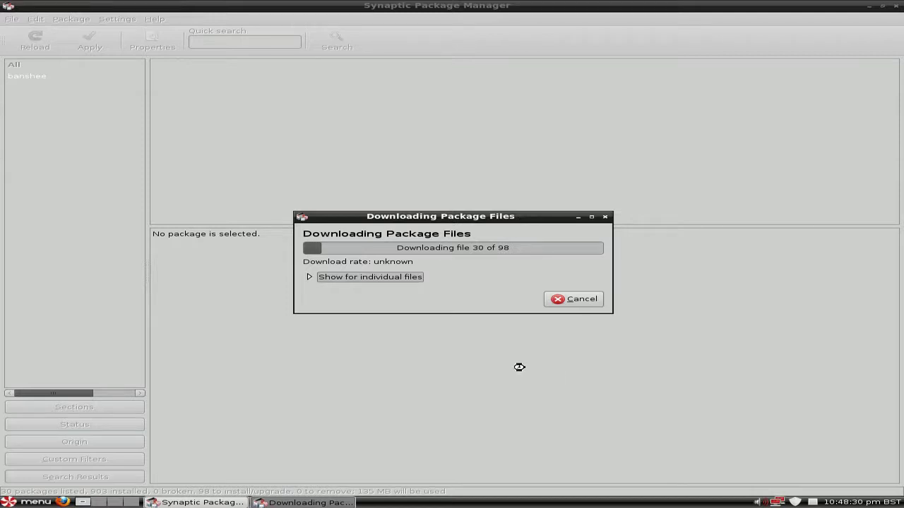
{"action": "left_click", "coordinate": [309, 278]}
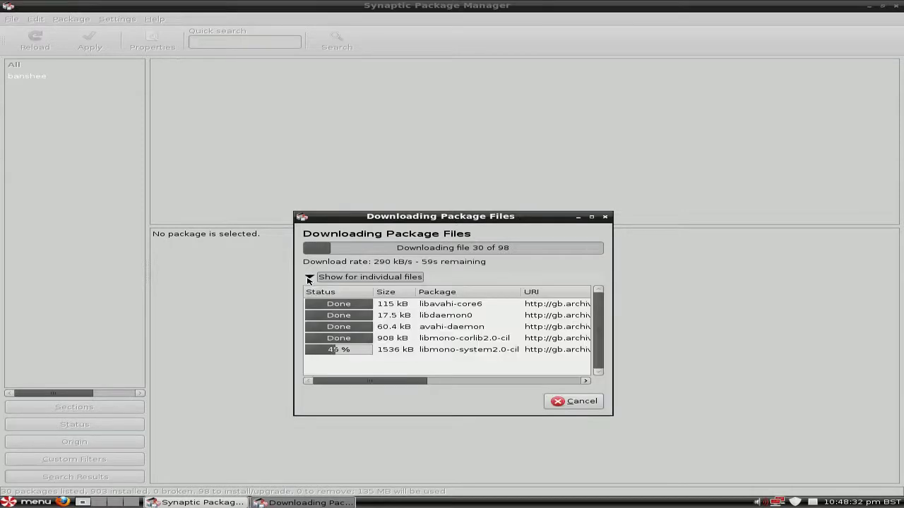
{"action": "left_click_drag", "start_coordinate": [438, 217], "coordinate": [433, 104]}
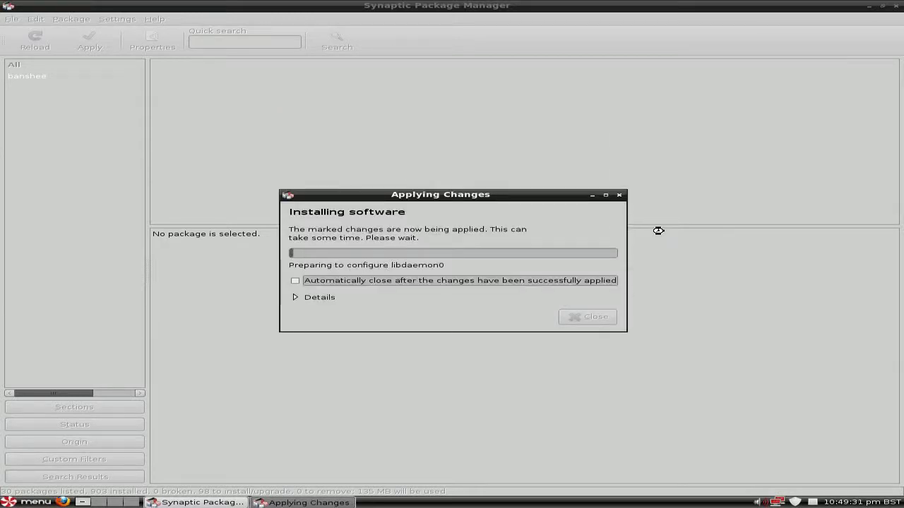
{"action": "left_click_drag", "start_coordinate": [481, 199], "coordinate": [507, 103]}
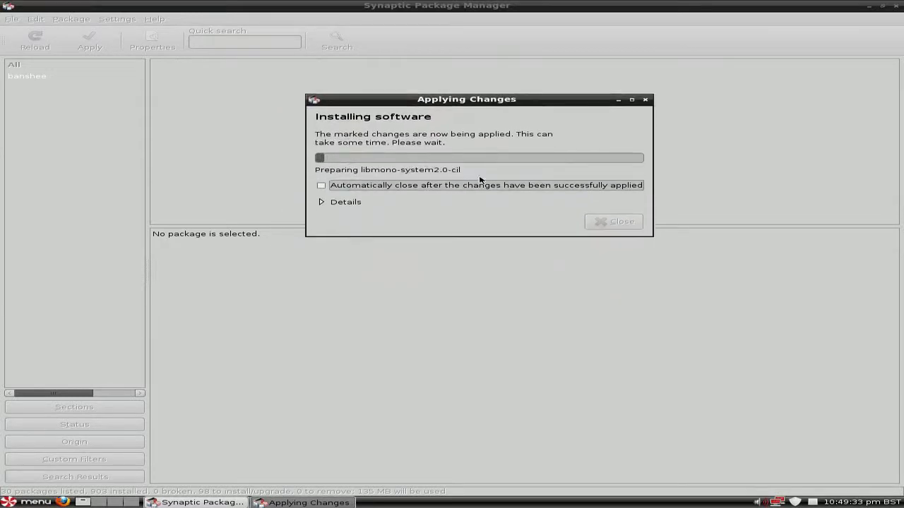
{"action": "left_click", "coordinate": [321, 202]}
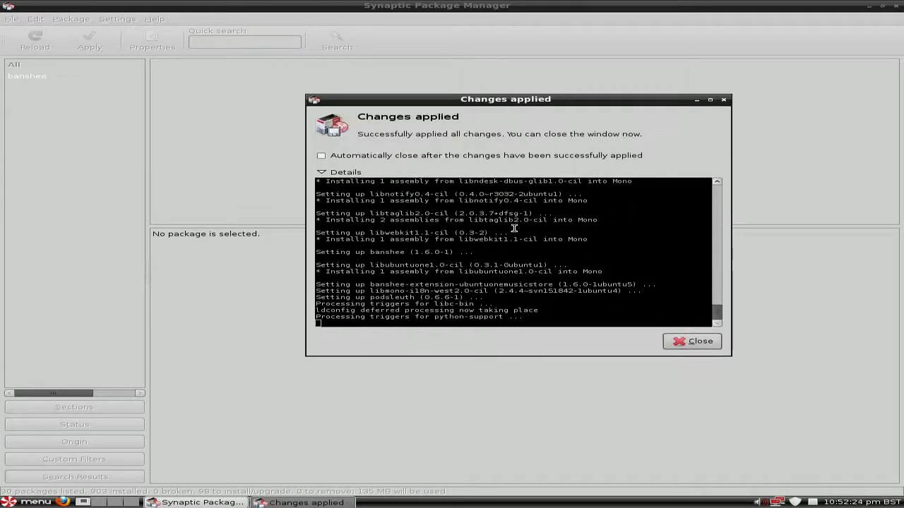
{"action": "left_click", "coordinate": [683, 345]}
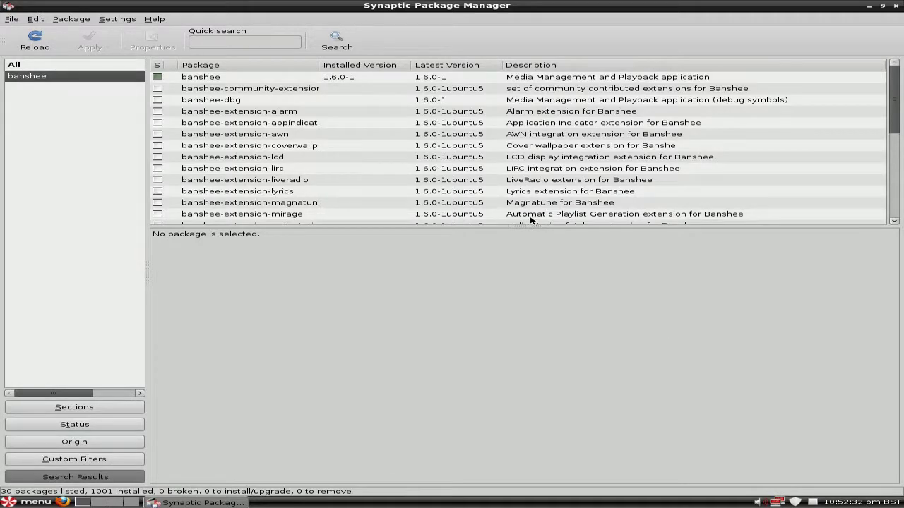
{"action": "scroll", "coordinate": [491, 174], "scroll_direction": "down", "scroll_amount": 5}
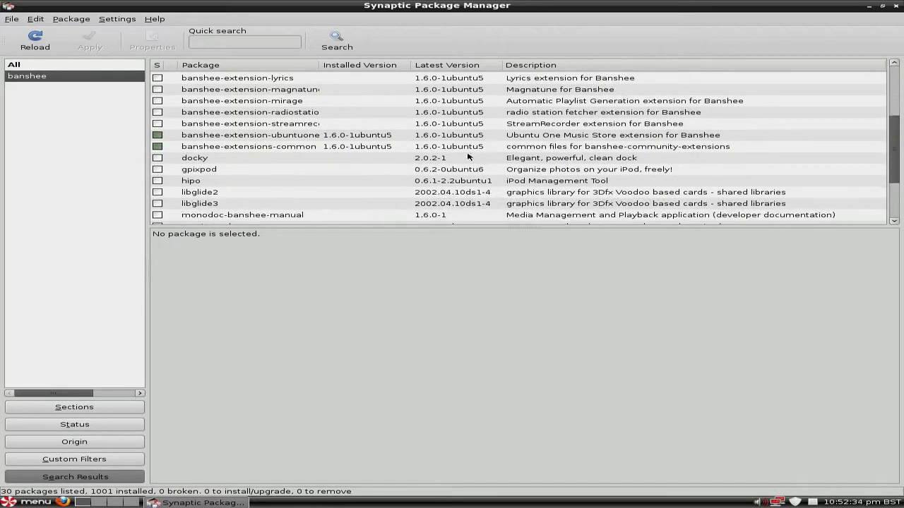
Close Synaptic and launch Banshee from the Sound & Video menu
{"action": "left_click", "coordinate": [895, 6]}
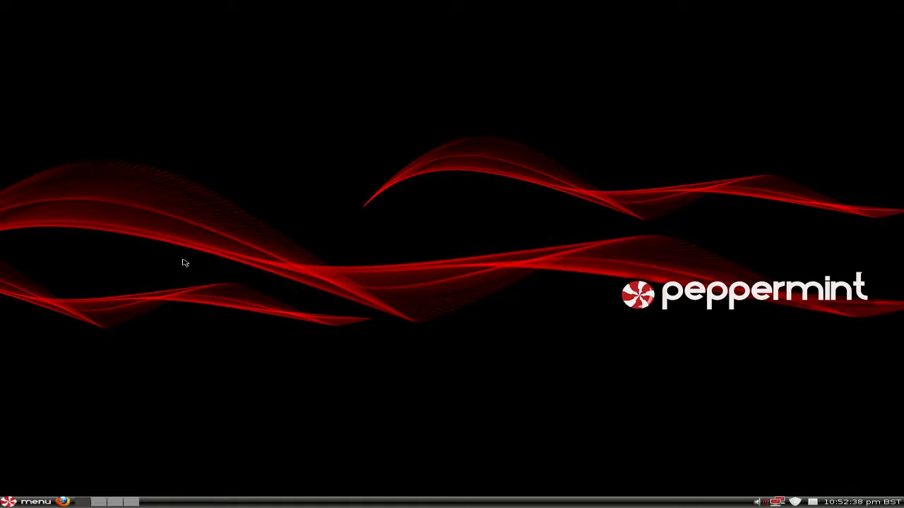
{"action": "left_click", "coordinate": [34, 502]}
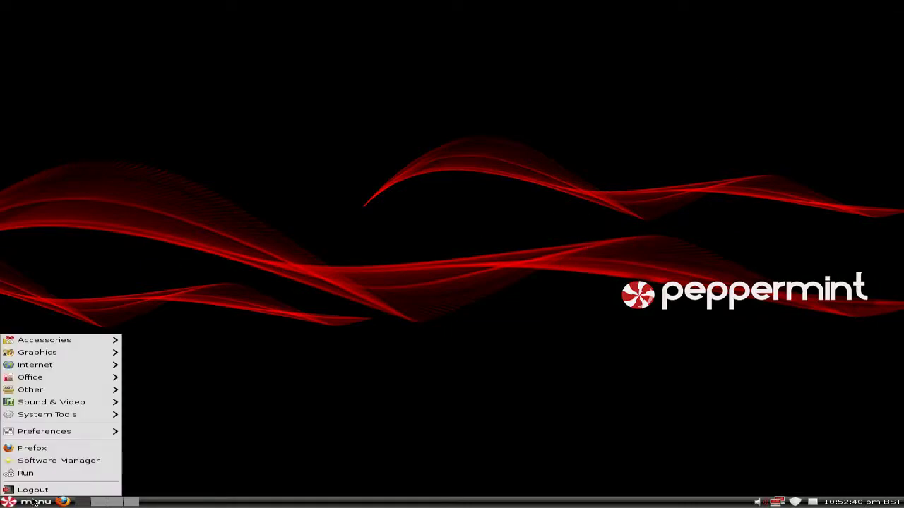
{"action": "mouse_move", "coordinate": [55, 404]}
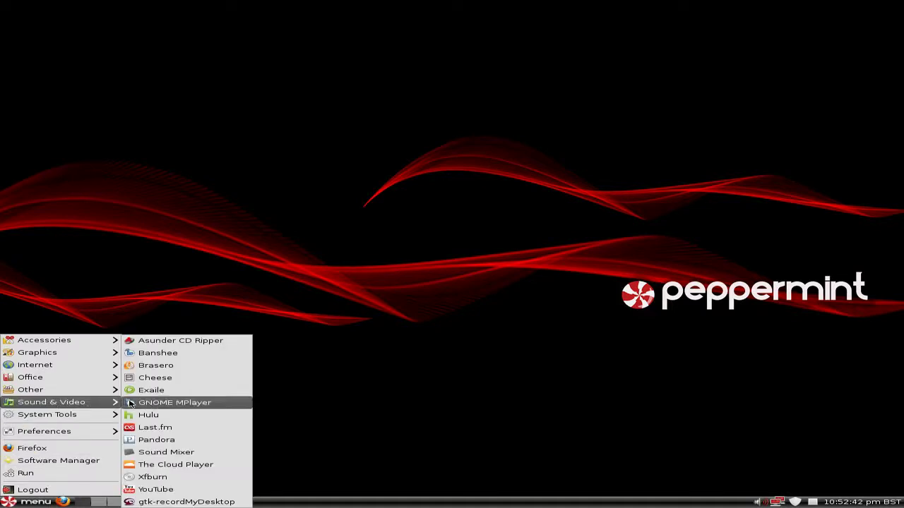
{"action": "left_click", "coordinate": [163, 357]}
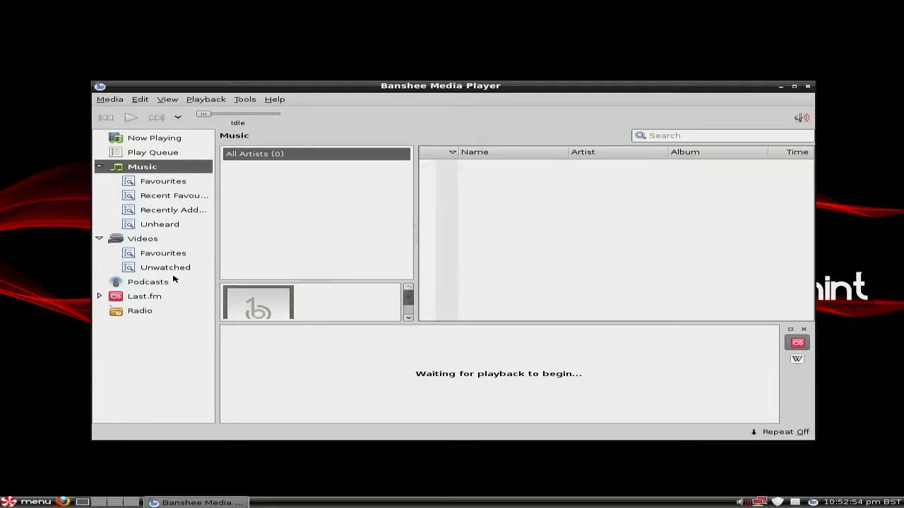
Tick Ubuntu One Music Store under Extensions in Banshee's Preferences, then close the dialog
{"action": "left_click", "coordinate": [110, 101]}
{"action": "mouse_move", "coordinate": [136, 103]}
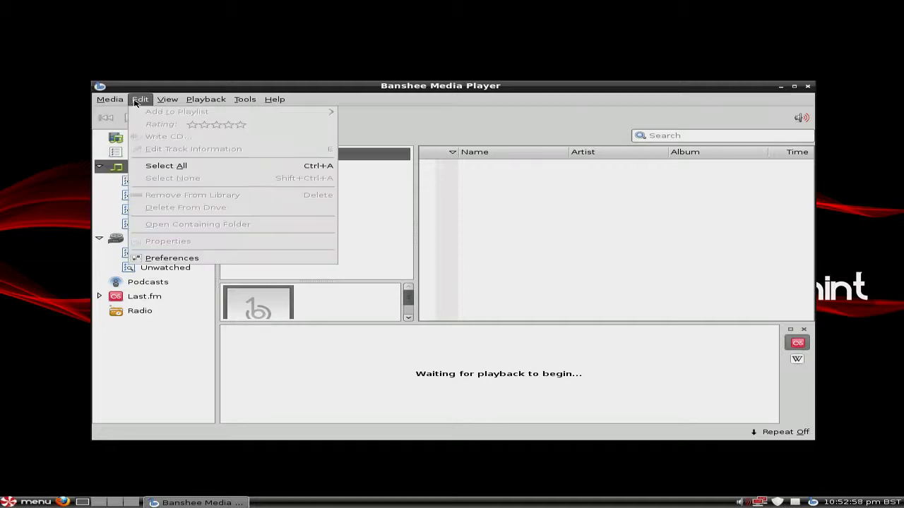
{"action": "left_click", "coordinate": [187, 261]}
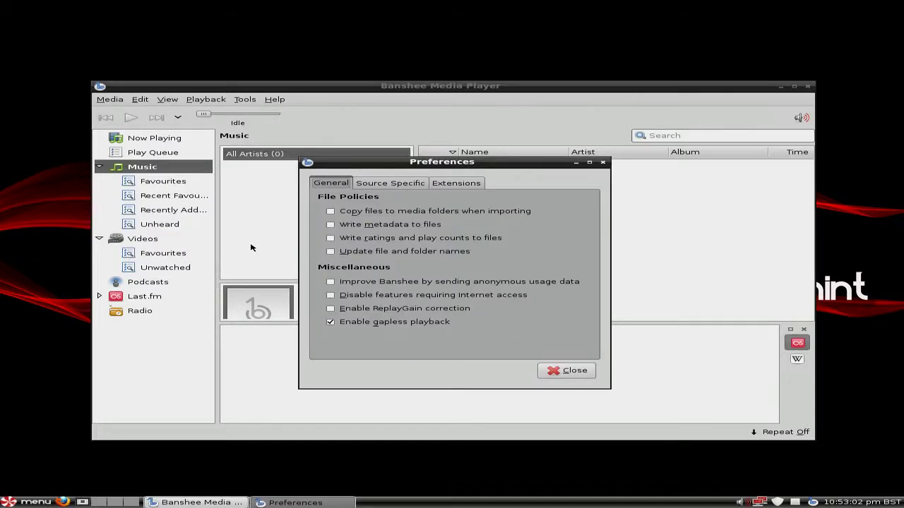
{"action": "left_click", "coordinate": [391, 184]}
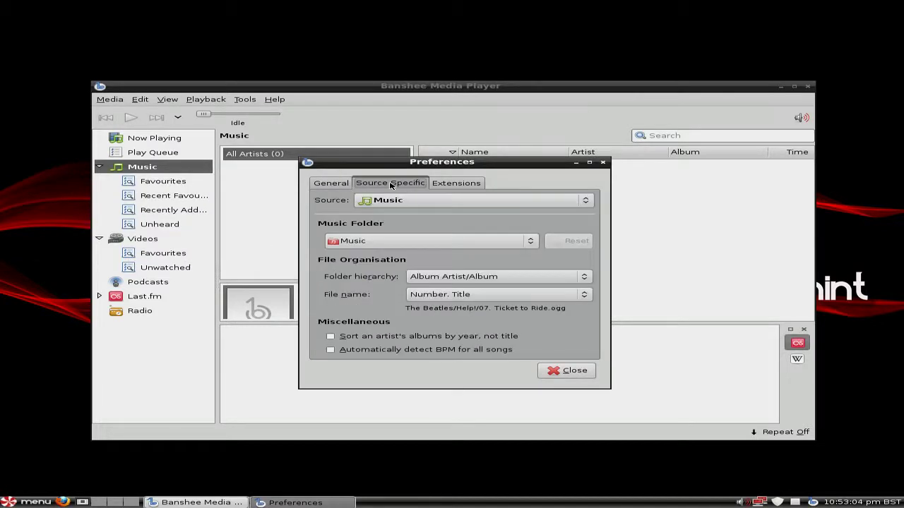
{"action": "left_click", "coordinate": [454, 185]}
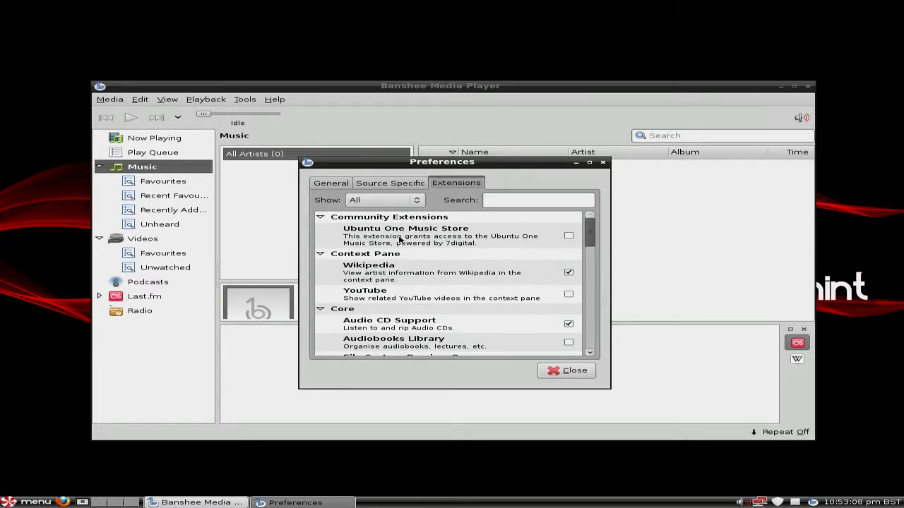
{"action": "left_click", "coordinate": [568, 237]}
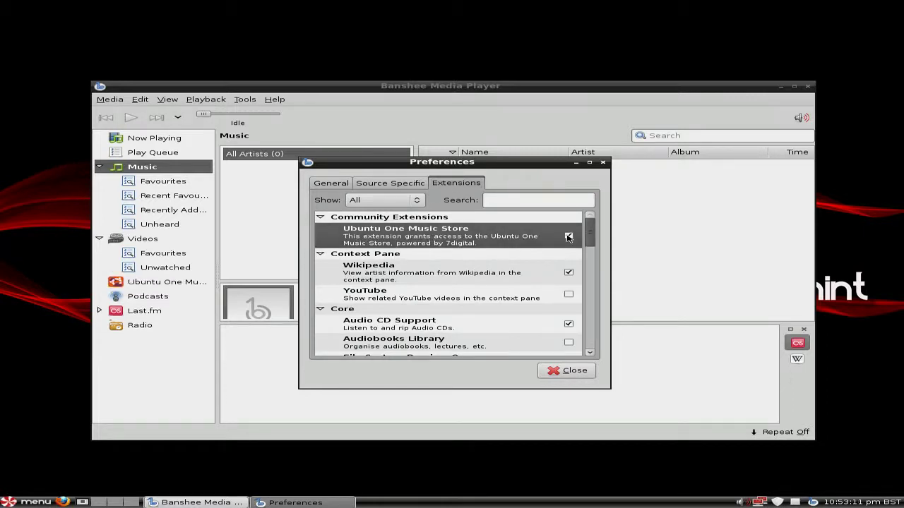
{"action": "left_click", "coordinate": [565, 374]}
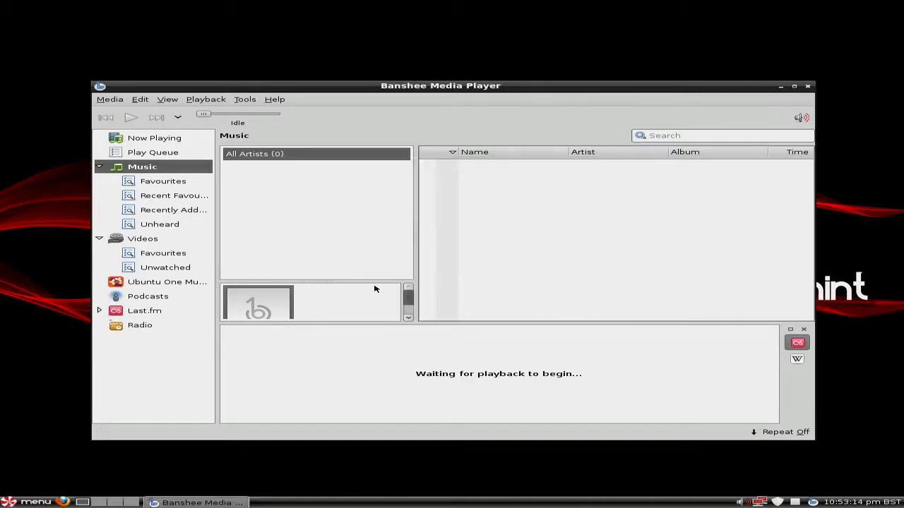
Browse the Ubuntu One Music Store's UK Top Picks, then quit Banshee from its tray icon
{"action": "left_click", "coordinate": [157, 283]}
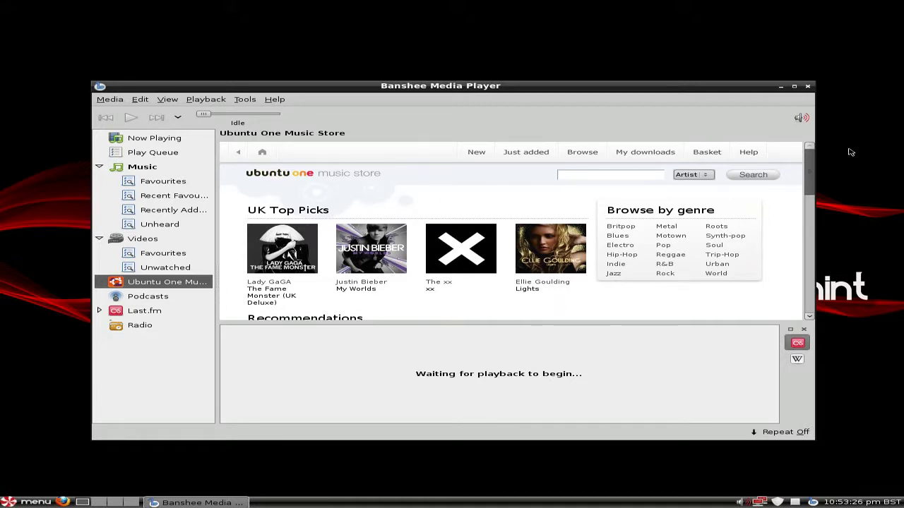
{"action": "left_click", "coordinate": [808, 86]}
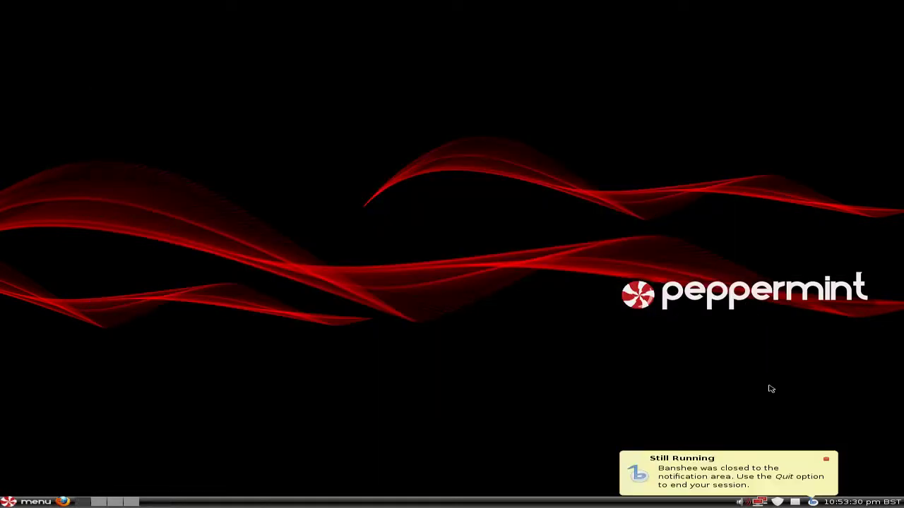
{"action": "left_click", "coordinate": [826, 459]}
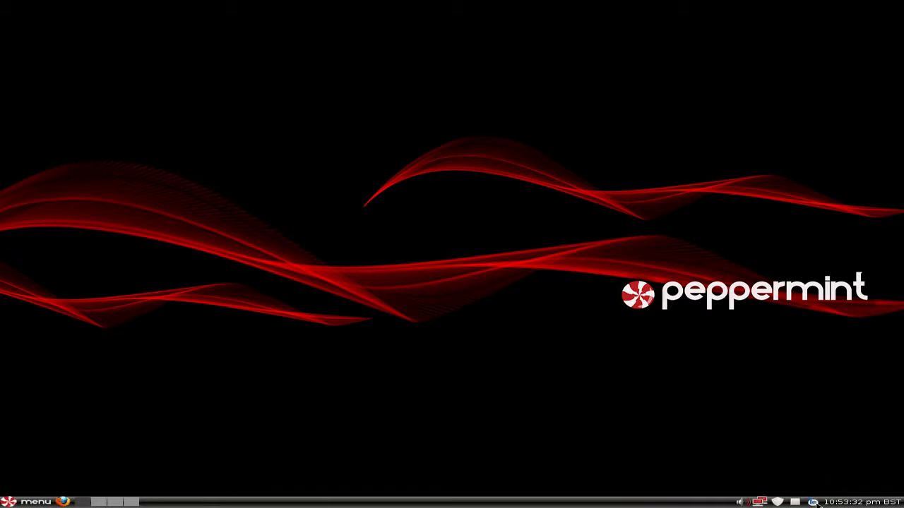
{"action": "right_click", "coordinate": [813, 502]}
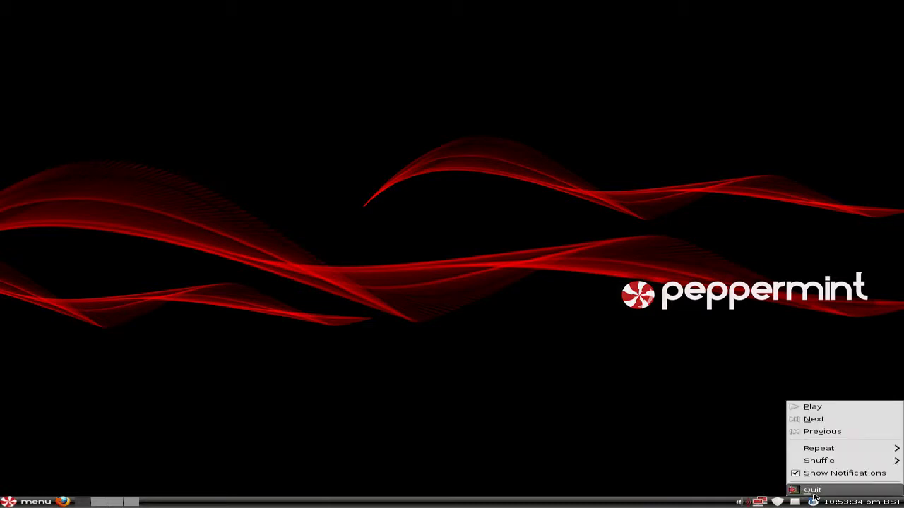
{"action": "left_click", "coordinate": [812, 490]}
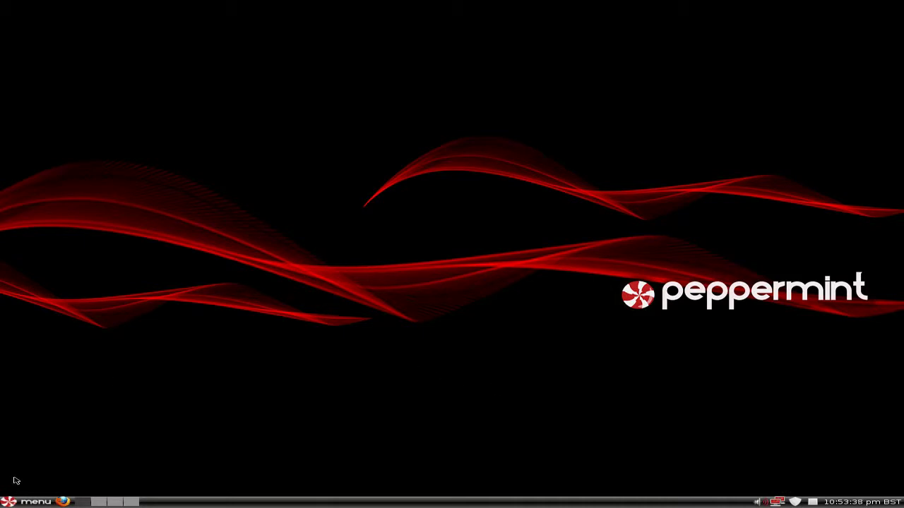
Launch Exaile from the Sound & Video applications menu
{"action": "left_click", "coordinate": [28, 502]}
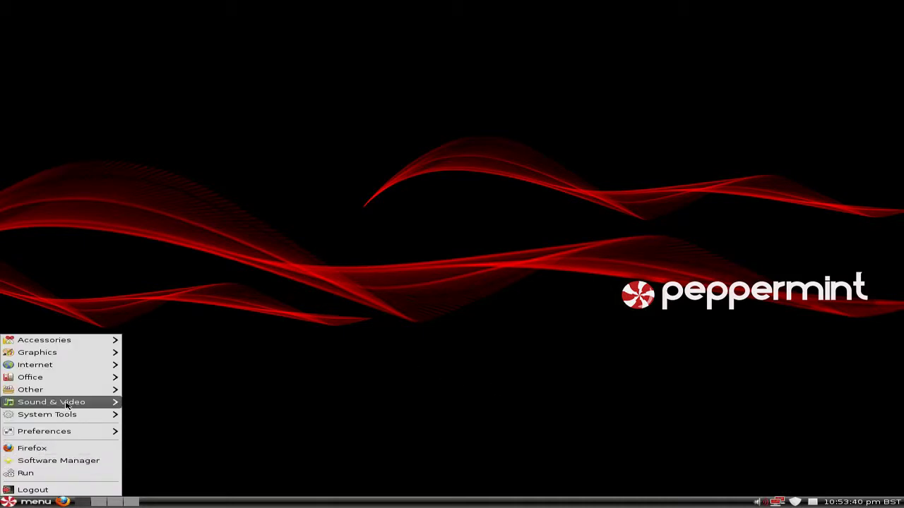
{"action": "mouse_move", "coordinate": [65, 405]}
{"action": "left_click", "coordinate": [157, 394]}
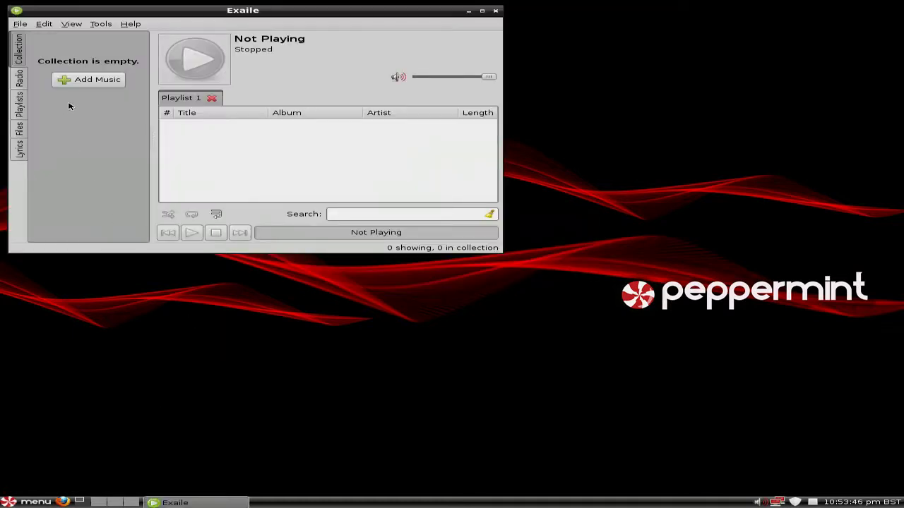
Look over Exaile's Preferences dialog and close it again
{"action": "left_click", "coordinate": [19, 25]}
{"action": "mouse_move", "coordinate": [37, 27]}
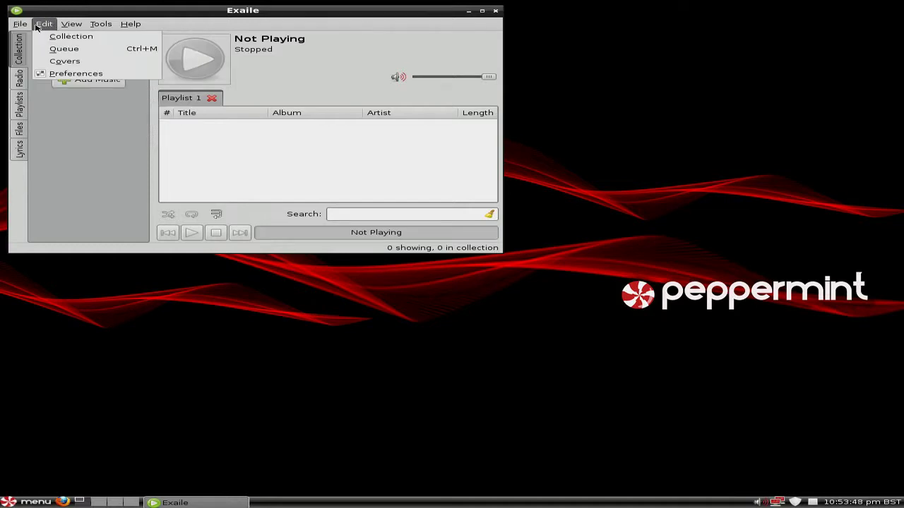
{"action": "left_click", "coordinate": [77, 74]}
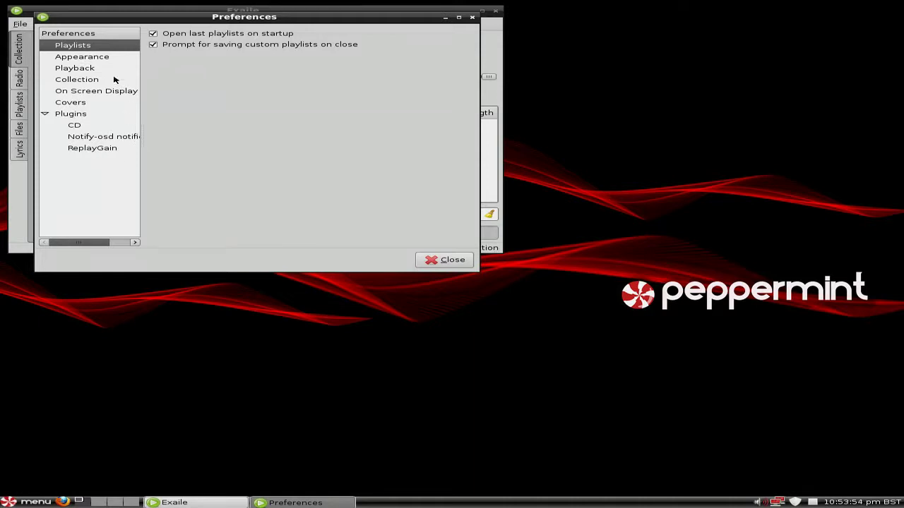
{"action": "left_click", "coordinate": [431, 260]}
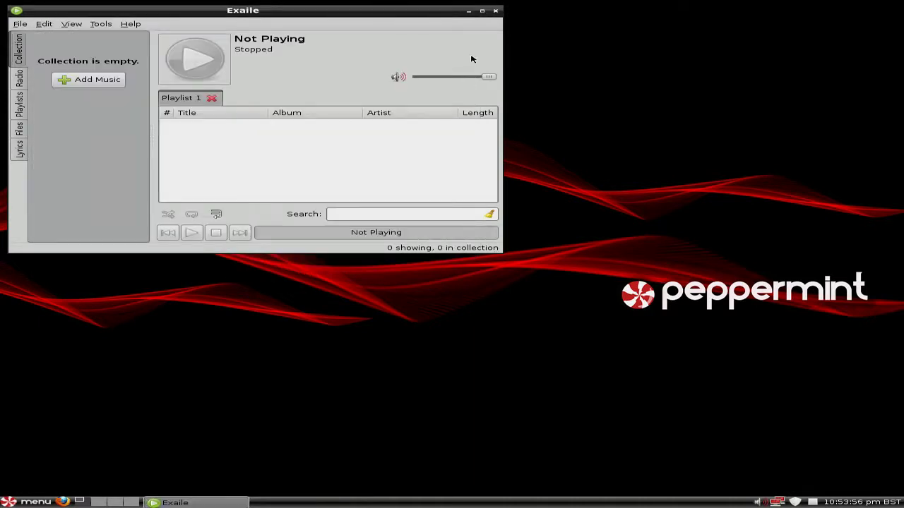
Close the Exaile window and dismiss the applications menu, leaving the bare desktop
{"action": "left_click", "coordinate": [495, 12]}
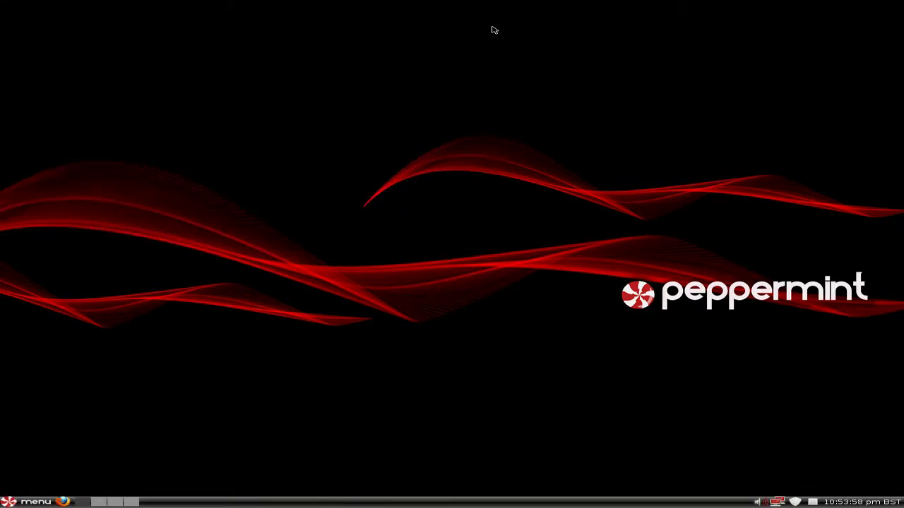
{"action": "left_click", "coordinate": [34, 504]}
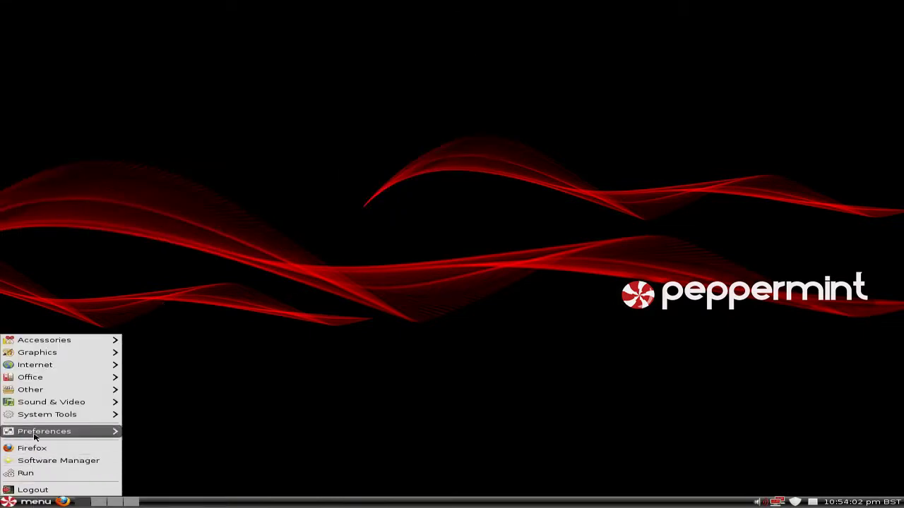
{"action": "mouse_move", "coordinate": [56, 415]}
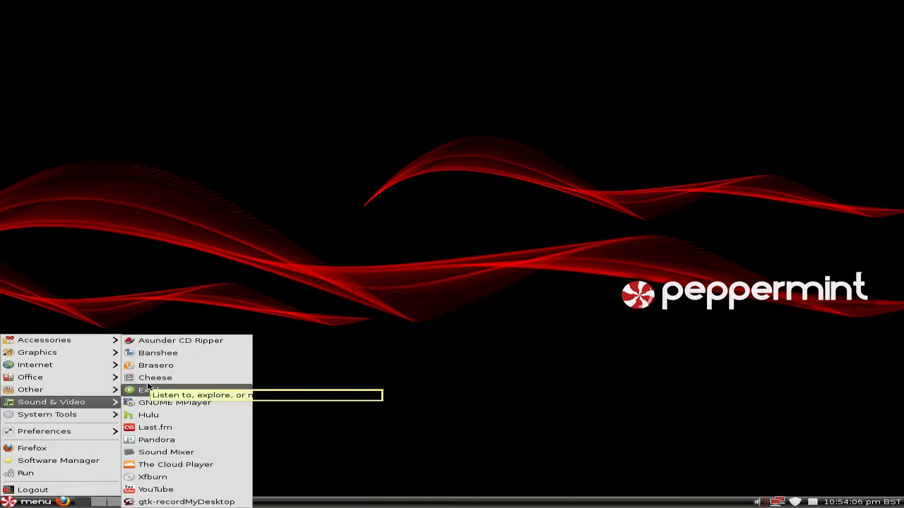
{"action": "left_click", "coordinate": [388, 382]}
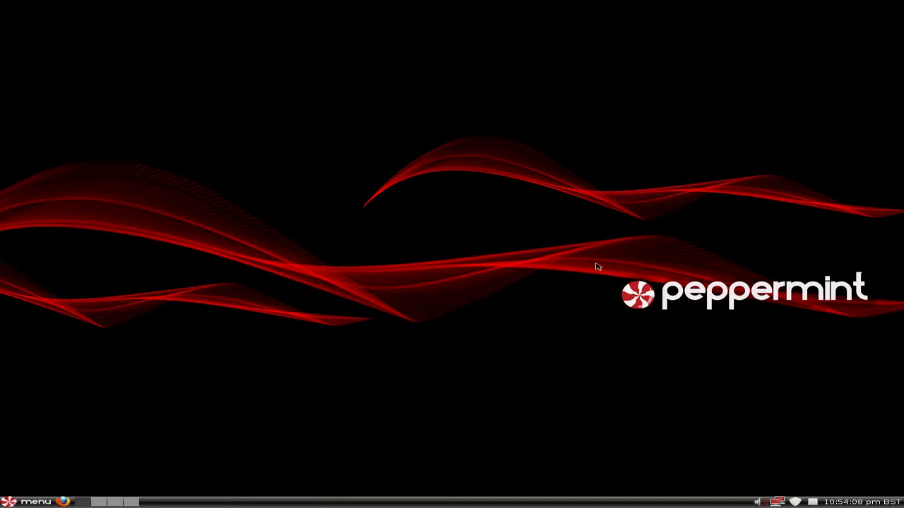